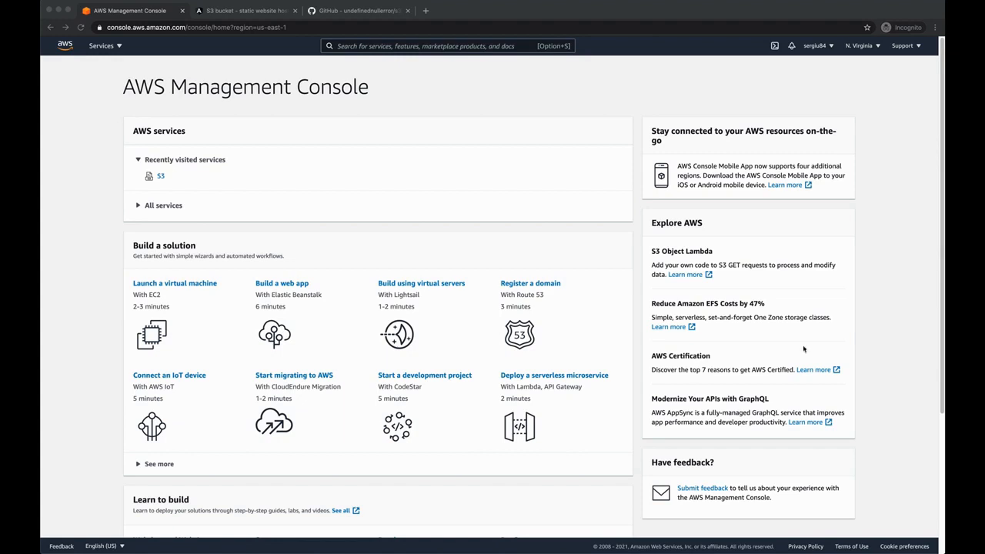
Step: Search the console for "s3" and open the S3 service
left_click(511, 127)
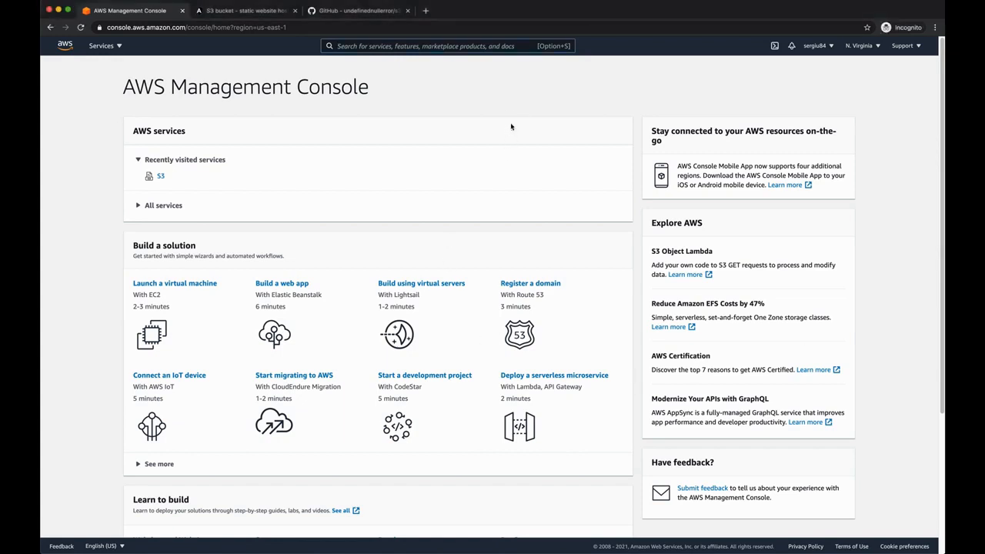
type("s3")
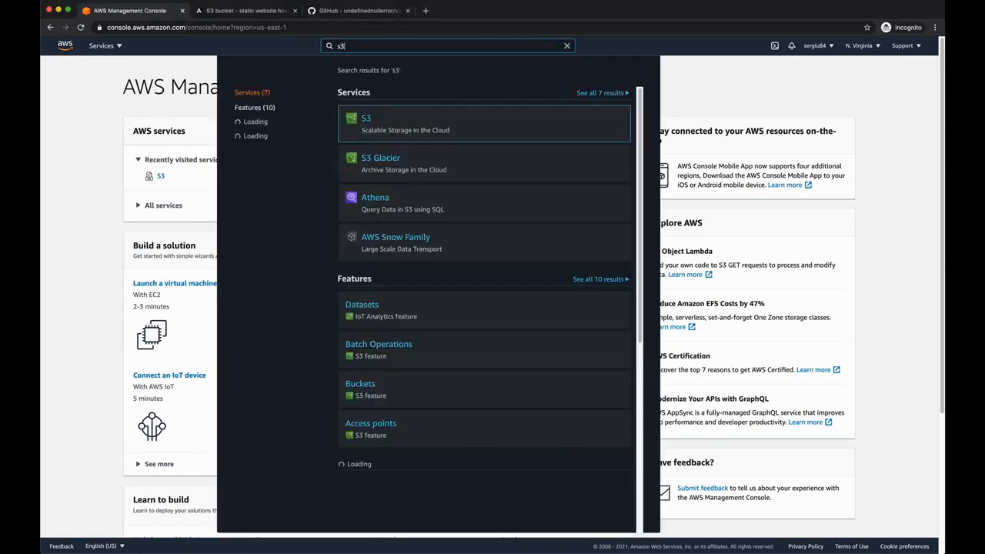
left_click(373, 118)
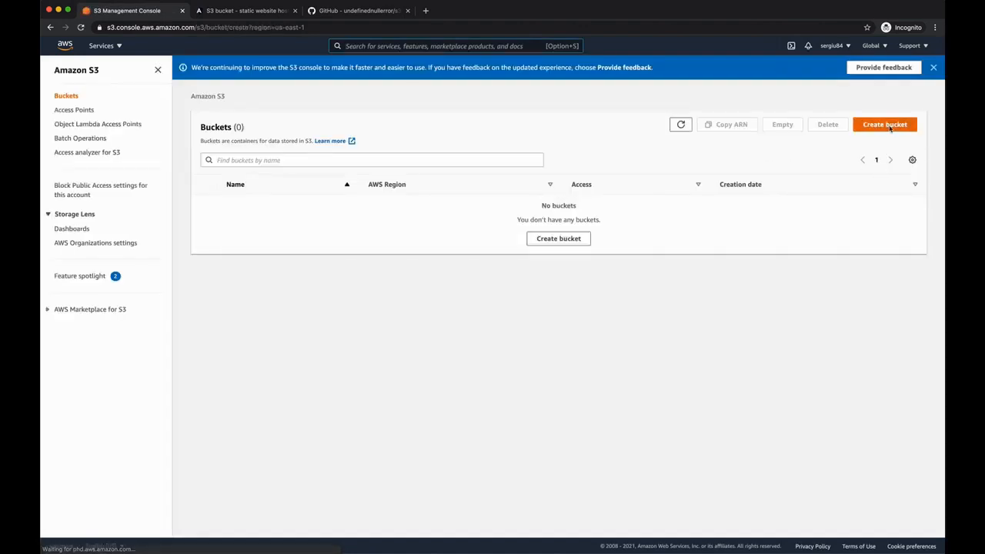
Step: Start creating a new S3 bucket and name it md.md
left_click(884, 125)
left_click(272, 208)
type("md.md")
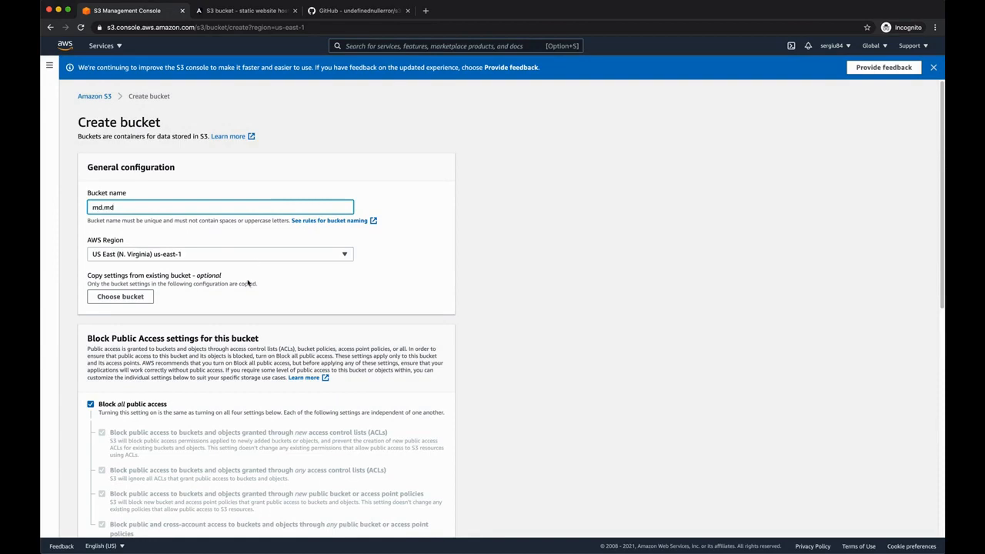
Step: Turn off Block all public access for the new bucket, acknowledge the public-access warning, and create the bucket
scroll(248, 284, "down", 4)
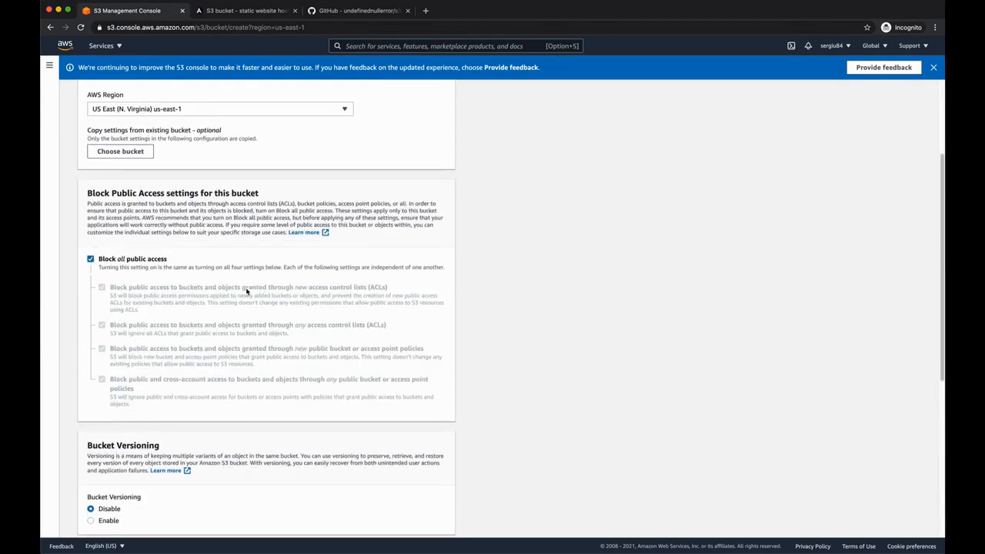
left_click(116, 260)
left_click(116, 260)
left_click(156, 262)
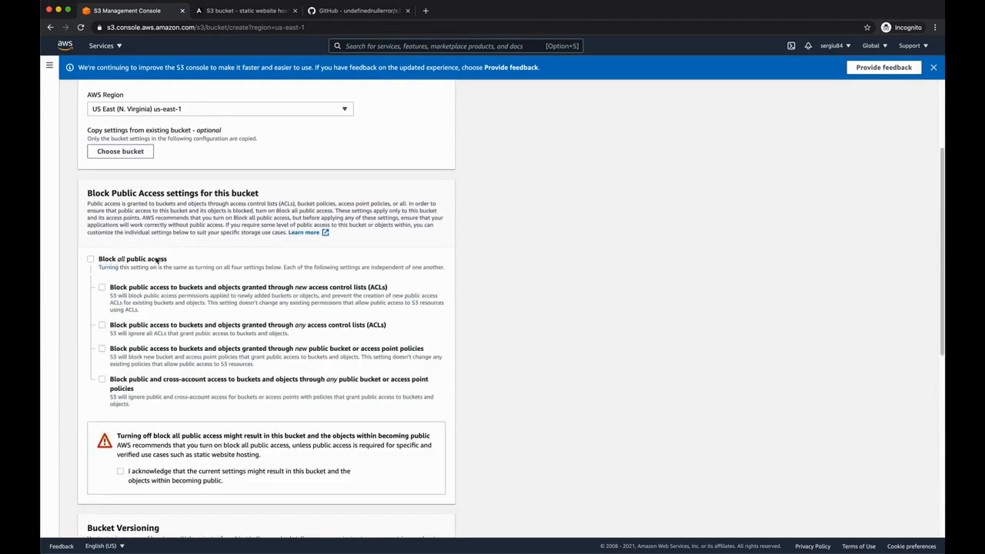
scroll(176, 363, "down", 2)
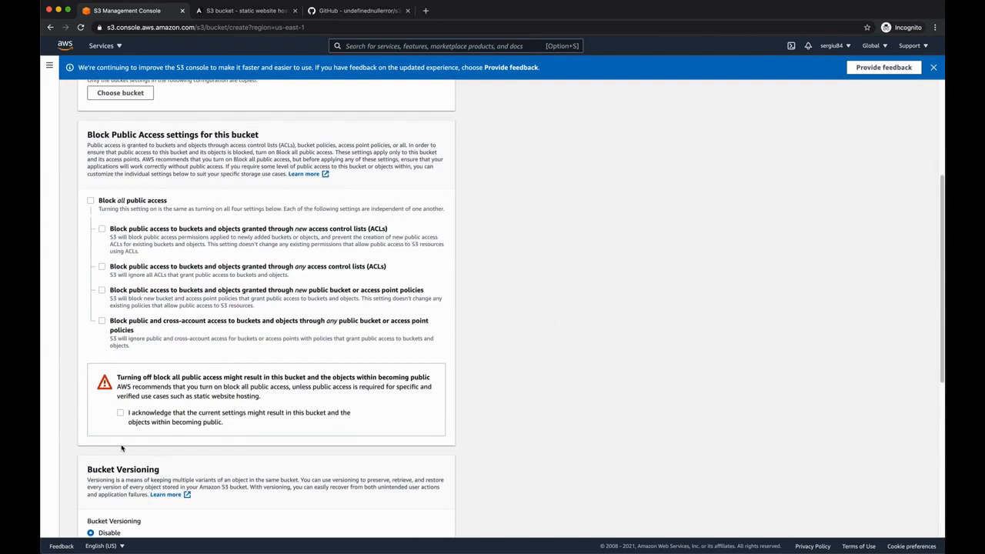
left_click(121, 414)
scroll(555, 342, "down", 10)
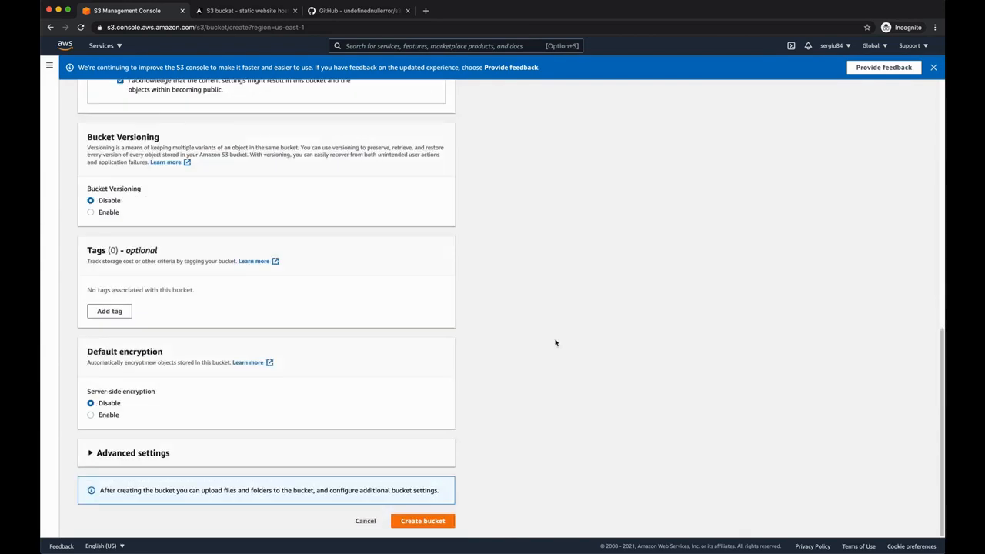
left_click(423, 521)
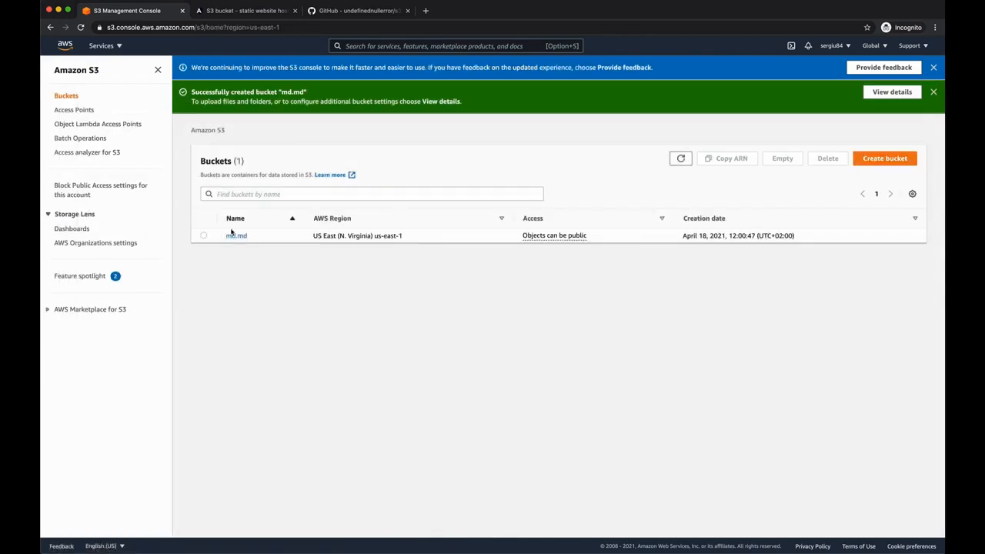
Step: Give the md.md bucket a PublicReadGetObject policy allowing s3:GetObject to everyone on arn:aws:s3:::md.md/*, and save it
left_click(235, 236)
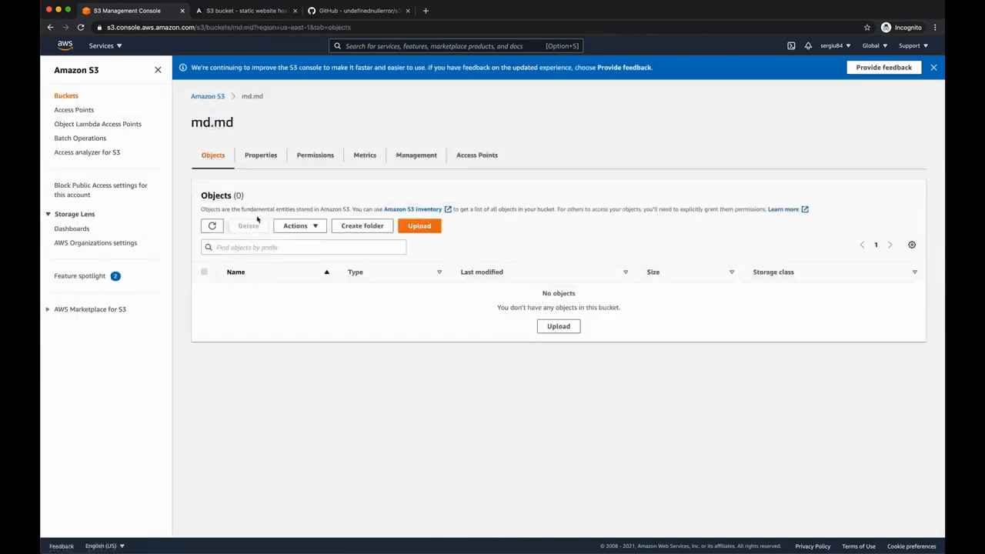
left_click(316, 156)
scroll(322, 223, "down", 5)
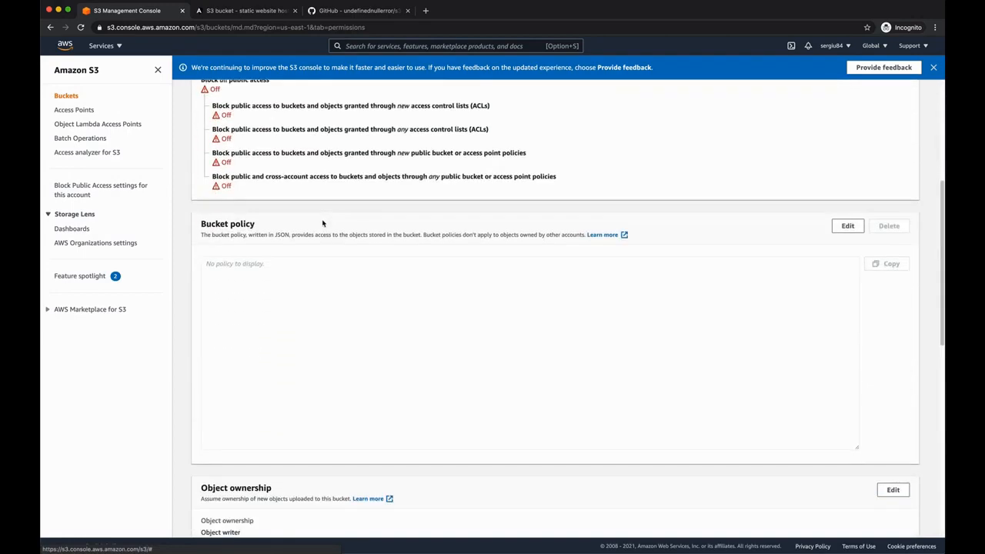
left_click(849, 227)
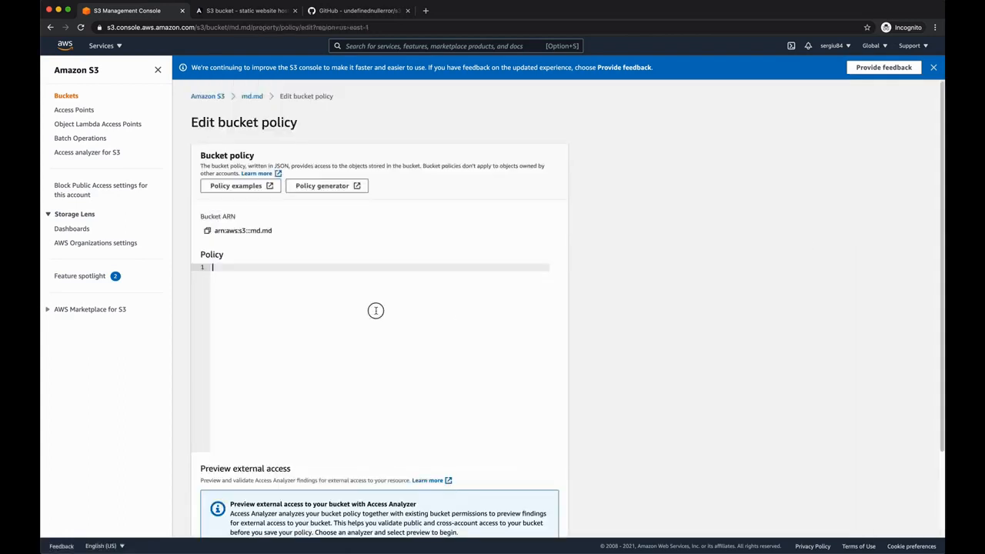
type("{     \"Version\": \"2012-10-17\",     \"Statement\": [         {             \"Sid\": \"PublicReadGetObject\",             \"Effect\": \"Allow\",             \"Principal\": \"*\",             \"Action\": \"s3:GetObject\",             \"Resource\": \"arn:aws:s3:::YOUR_BUCKET_NAME/*\"         }     ] }")
double_click(374, 327)
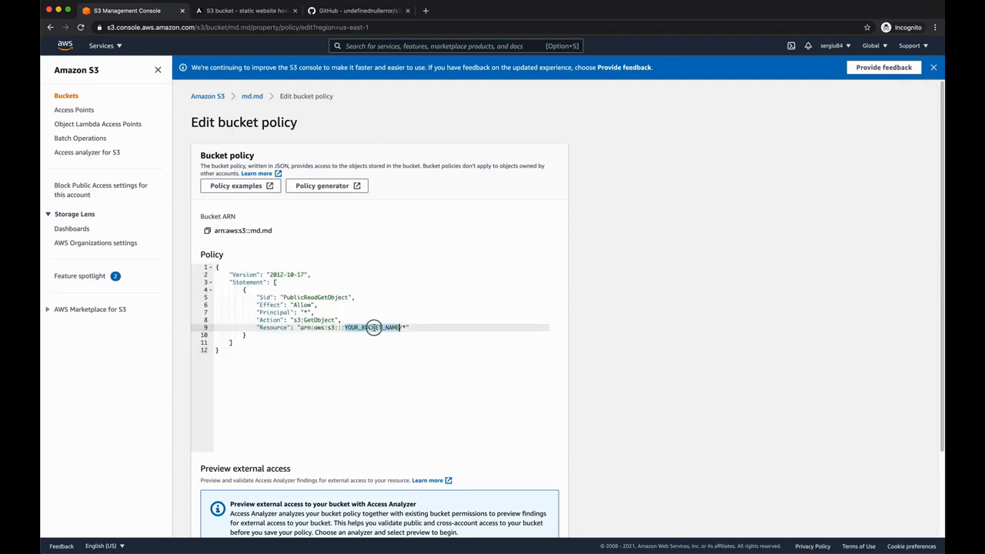
type("md.md")
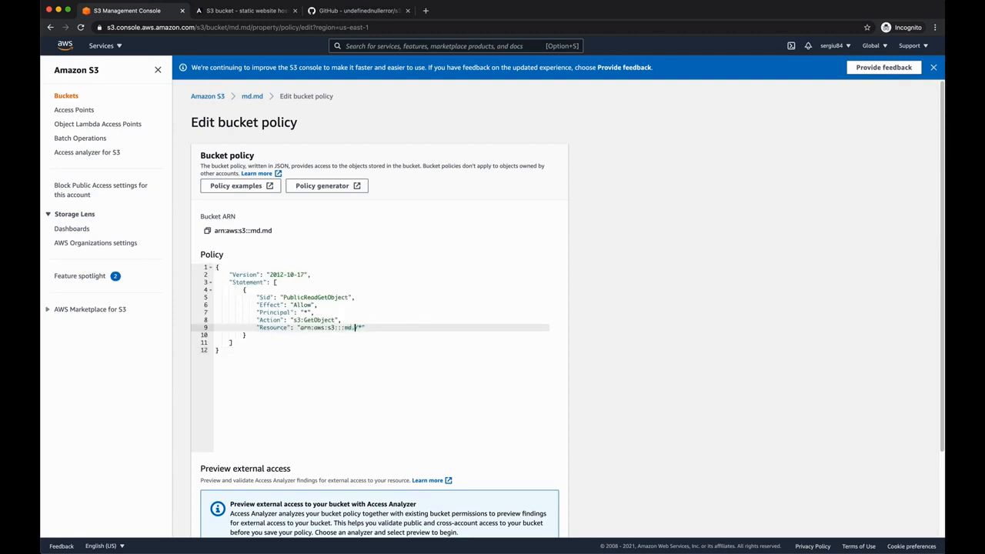
scroll(515, 318, "down", 3)
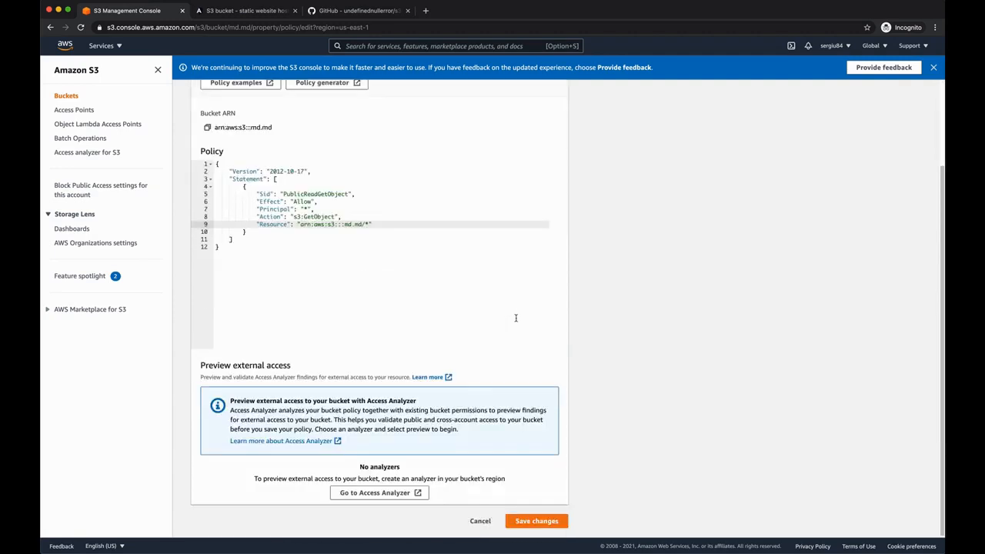
left_click(536, 521)
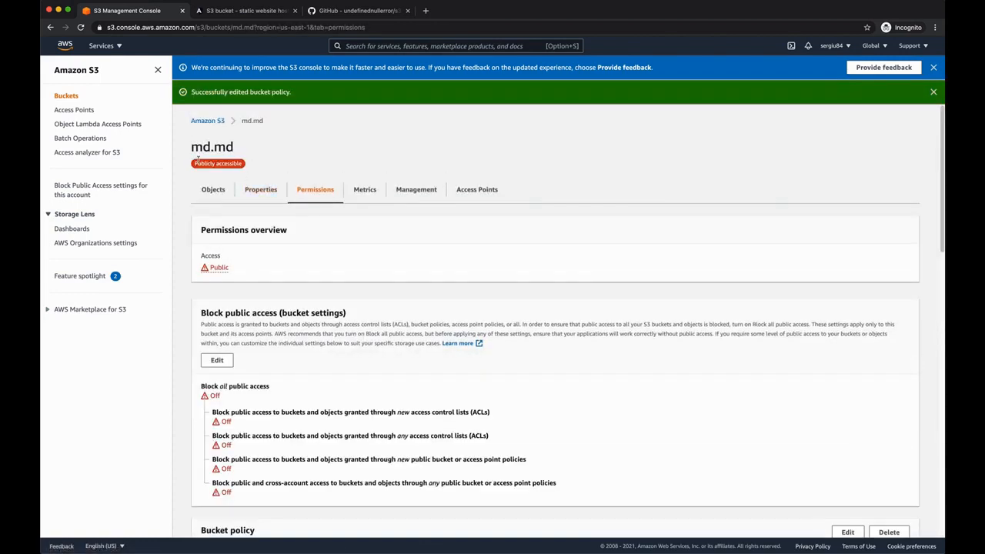
Step: Enable static website hosting for md.md with index.html as the index document, save it, and return to the bucket's object list
left_click(260, 190)
scroll(320, 198, "down", 15)
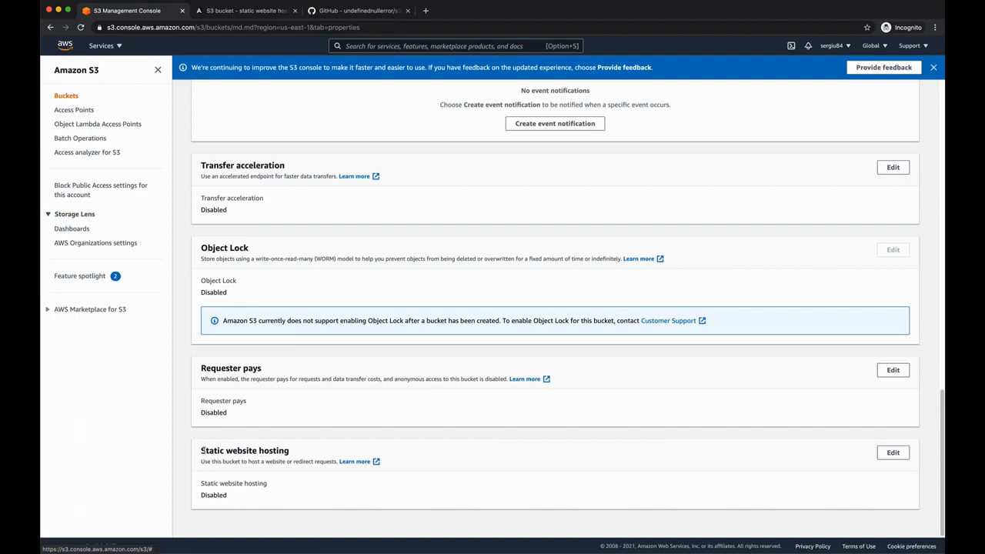
left_click_drag(199, 451, 289, 452)
left_click(280, 452)
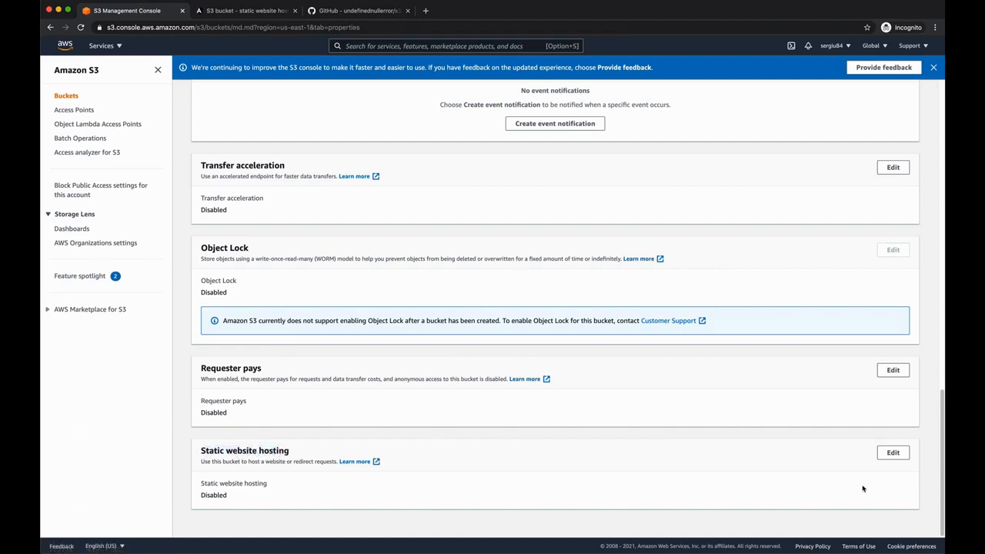
left_click(907, 456)
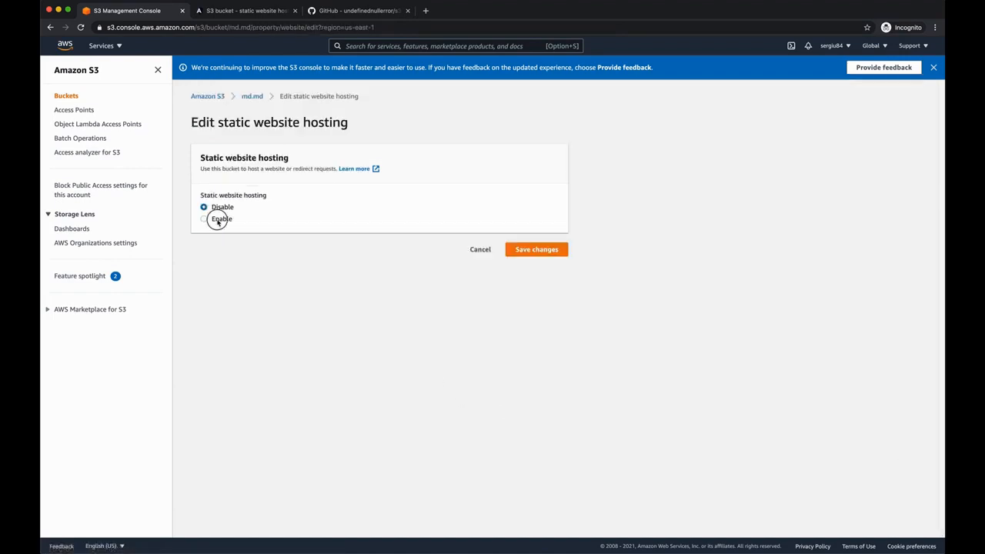
left_click(218, 220)
left_click(253, 375)
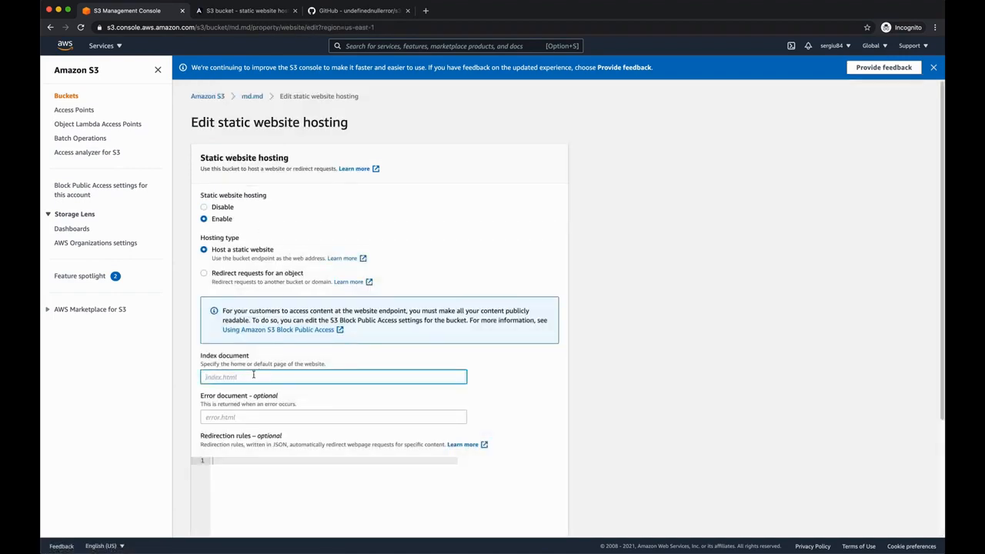
type("index.html")
left_click(680, 358)
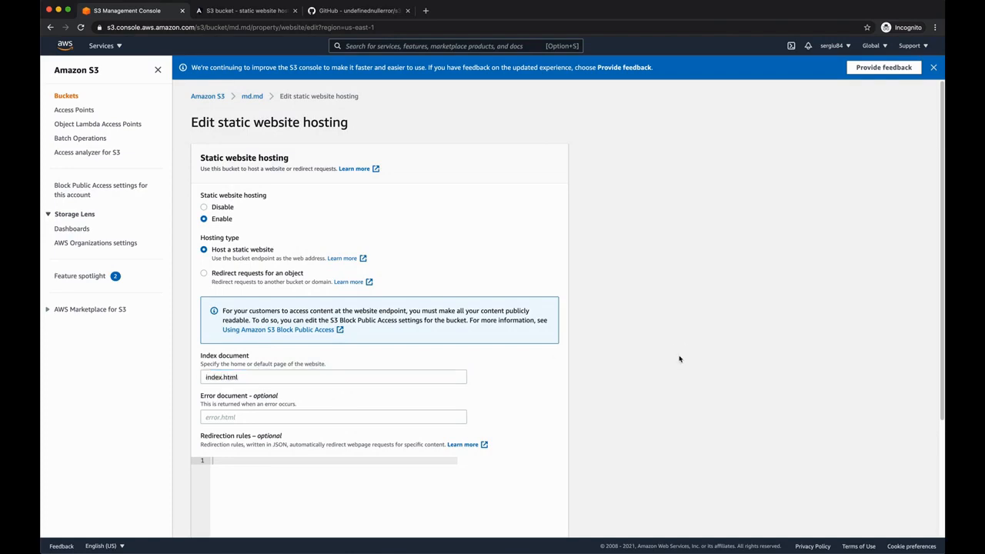
scroll(680, 357, "down", 3)
left_click(528, 522)
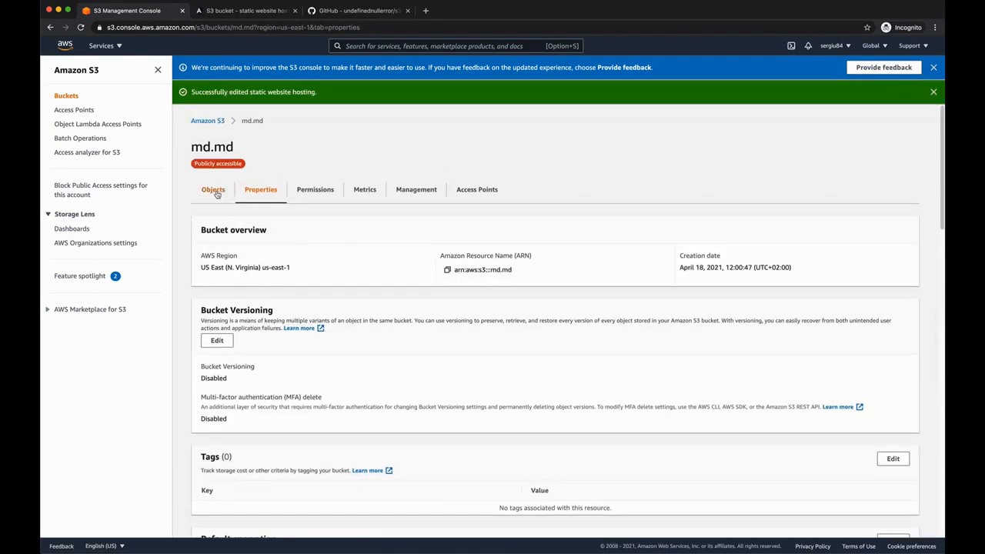
left_click(214, 190)
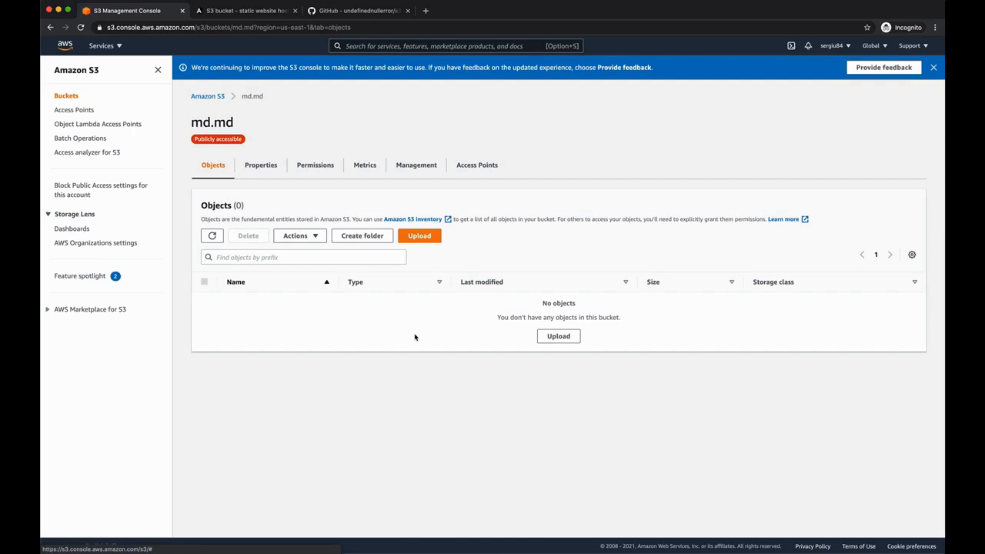
Step: Switch to the Angular Router App on localhost:4200 and check how the First Component and Second Component links change the route
left_click(246, 12)
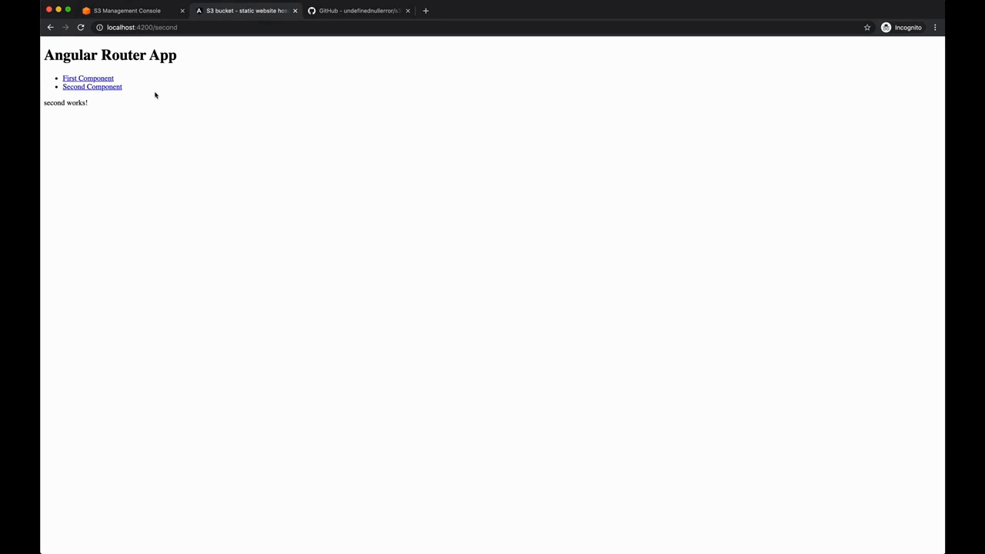
left_click(106, 80)
left_click(103, 88)
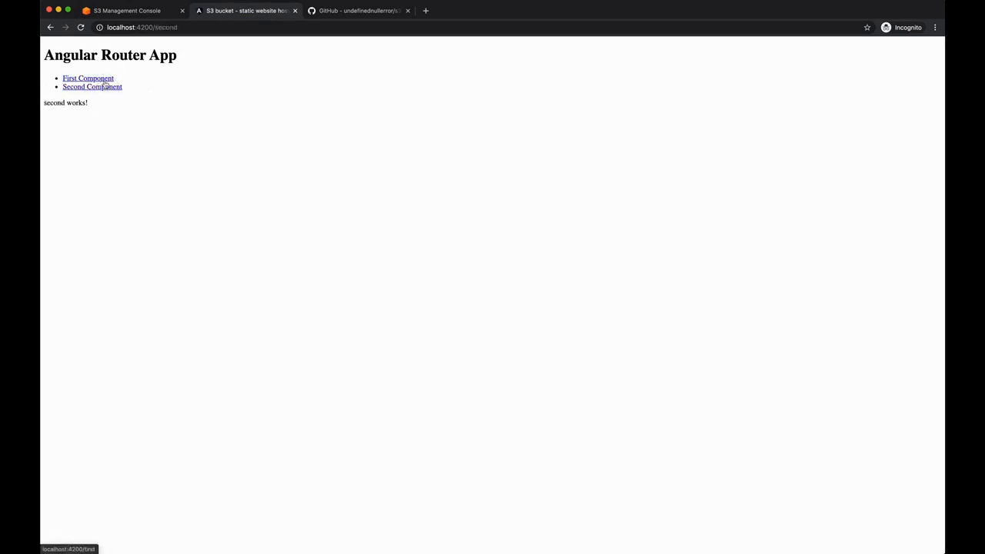
left_click(105, 80)
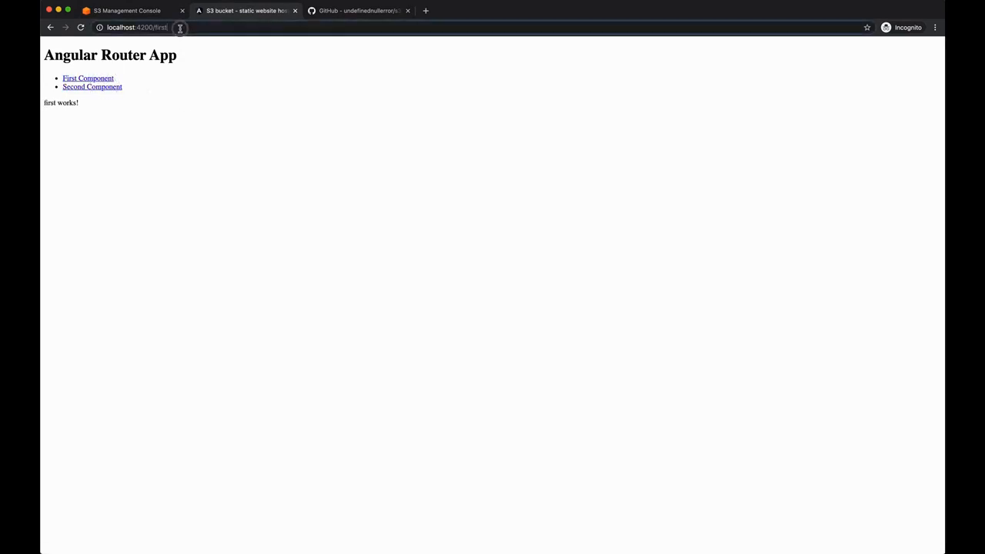
left_click_drag(176, 27, 158, 27)
left_click(158, 78)
left_click(115, 87)
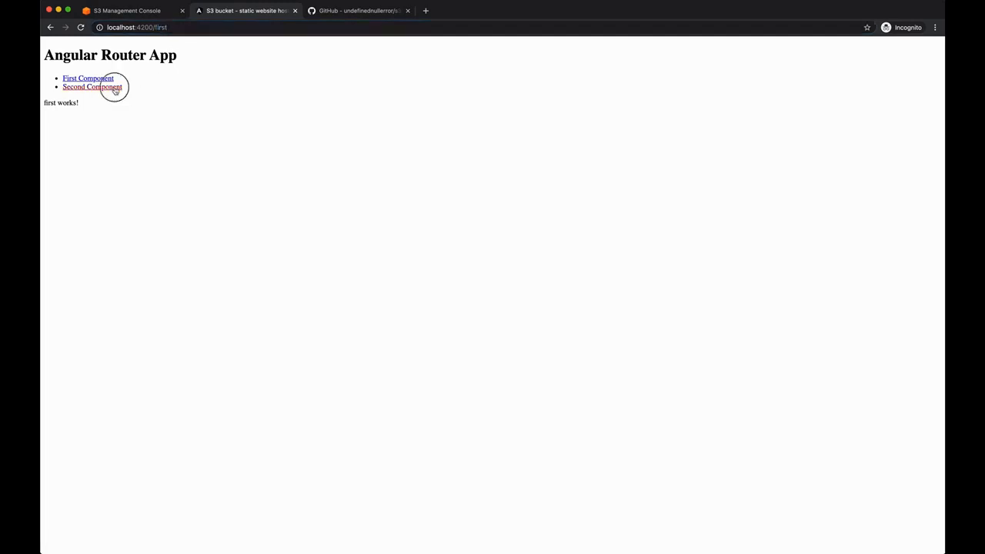
left_click(106, 79)
left_click(108, 88)
left_click(106, 80)
Step: Upload all files and the assets folder from the ng-with-routing build folder to the md.md bucket
left_click(146, 11)
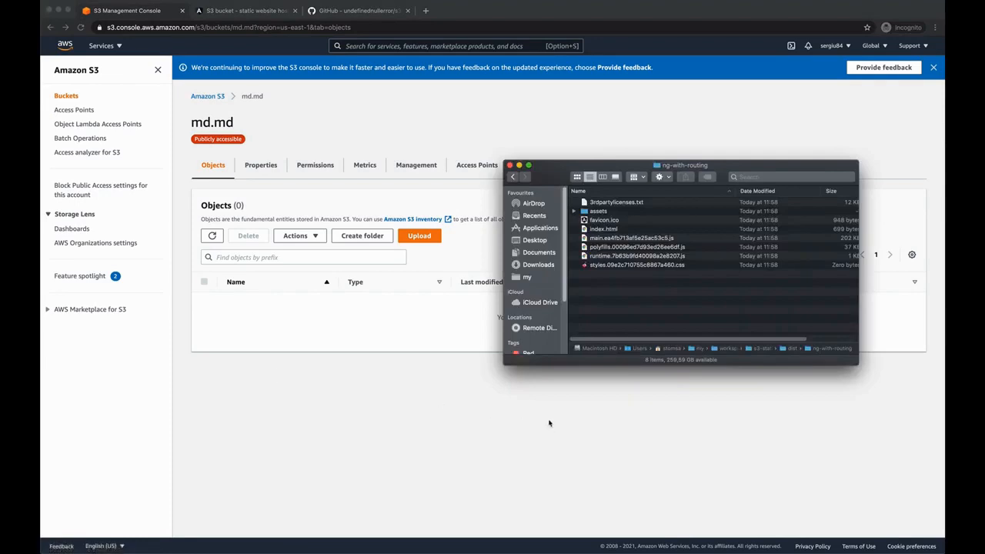
key("super+a")
left_click_drag(624, 274, 423, 310)
scroll(423, 310, "down", 3)
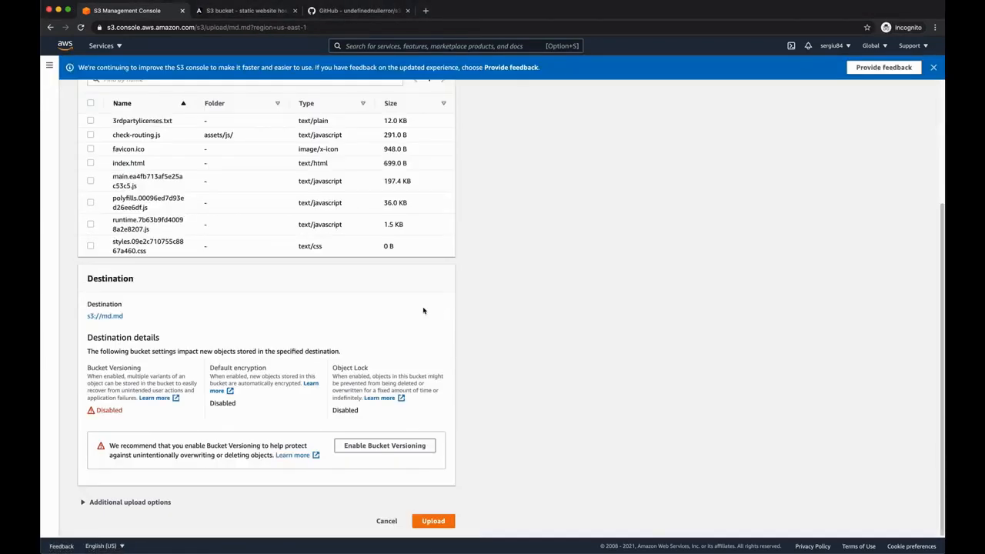
left_click(434, 524)
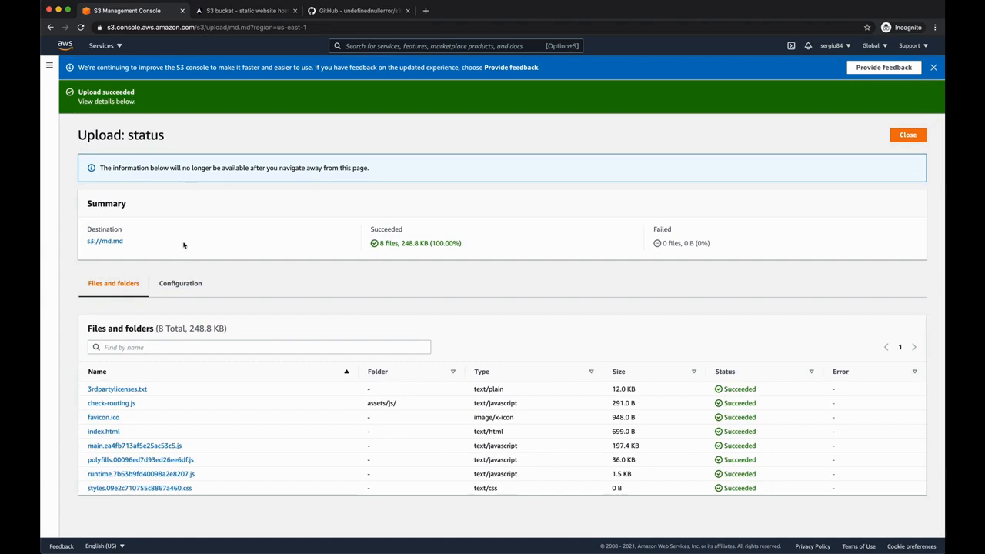
Step: Open the website endpoint listed under static website hosting in the md.md bucket's properties
left_click(109, 242)
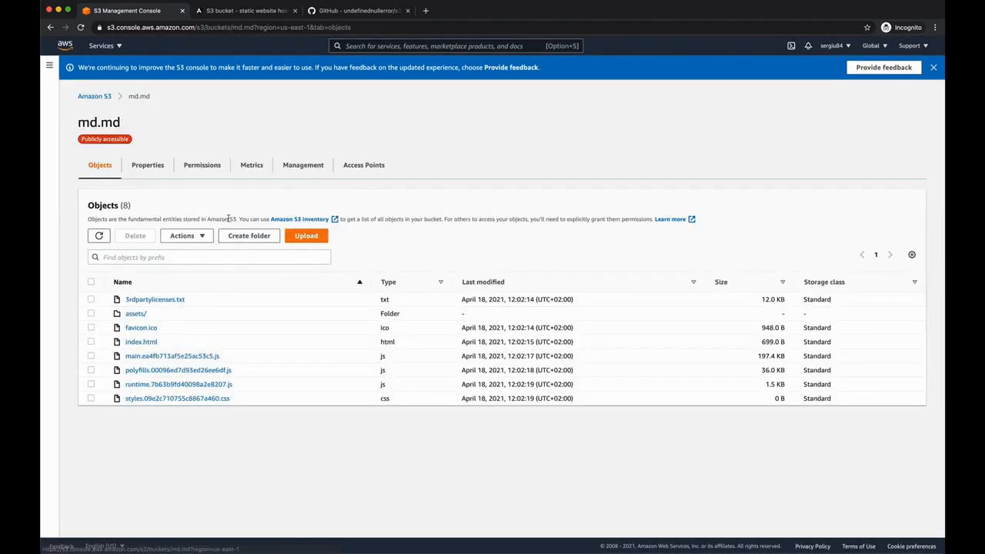
left_click(157, 167)
scroll(243, 186, "down", 20)
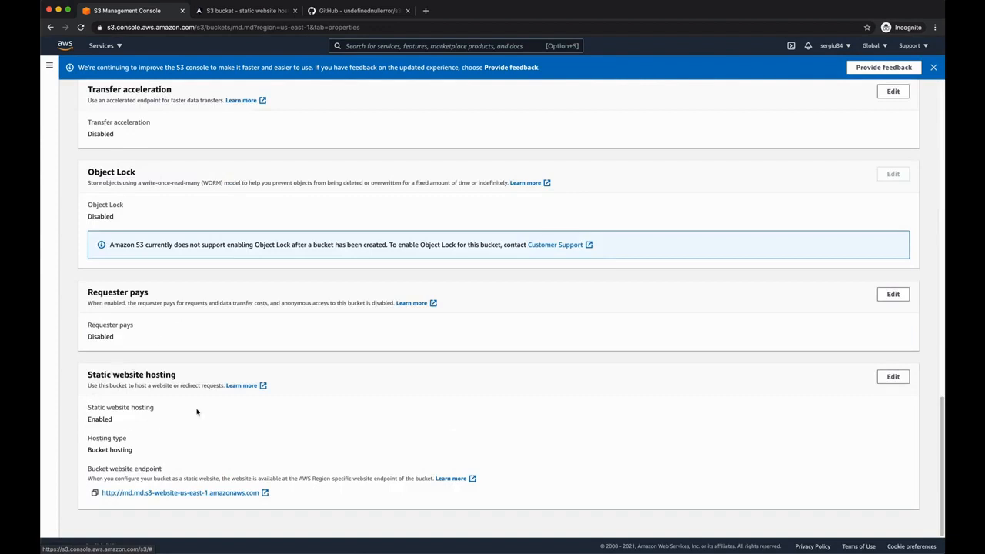
left_click(227, 494)
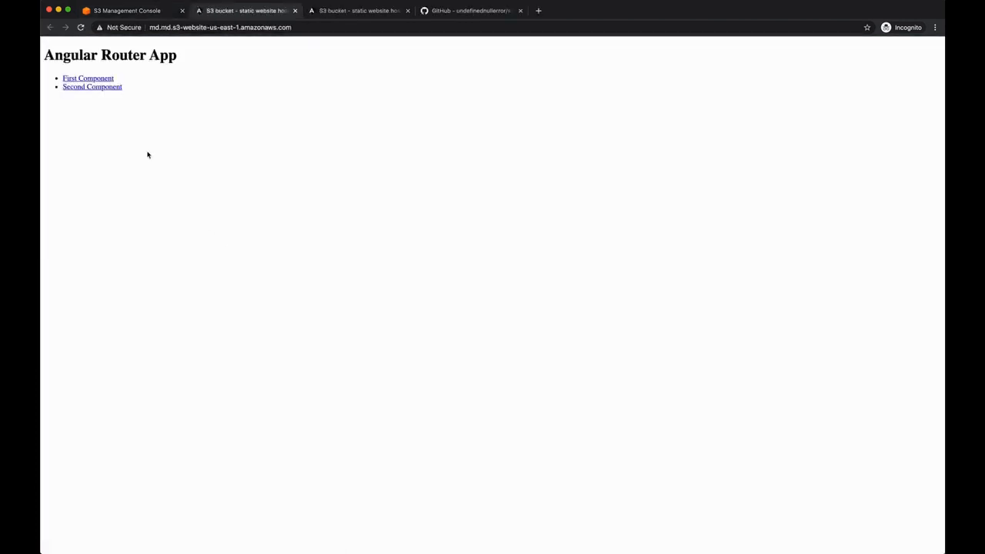
Step: Test the hosted app's routing by alternating between First Component and Second Component
left_click(101, 77)
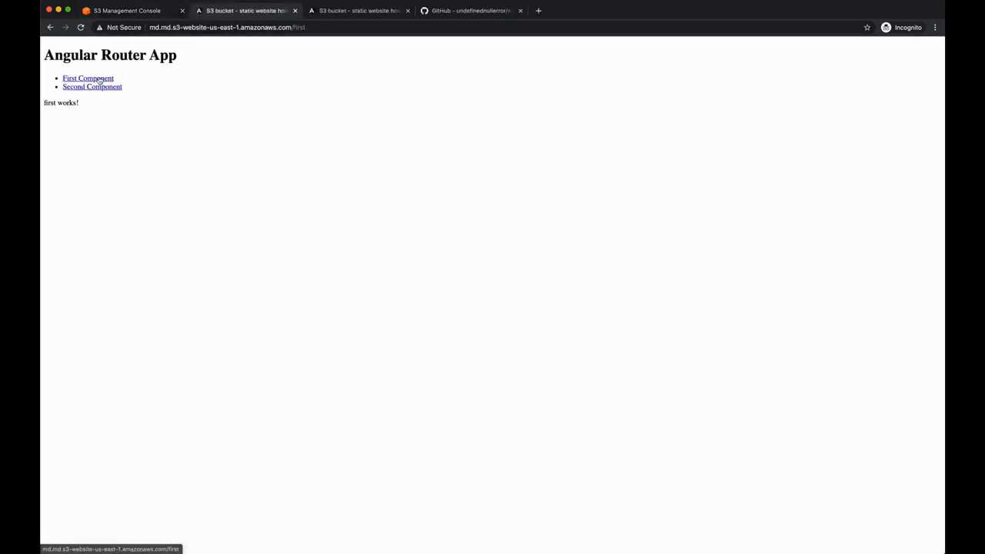
left_click(101, 88)
left_click(101, 78)
left_click(101, 87)
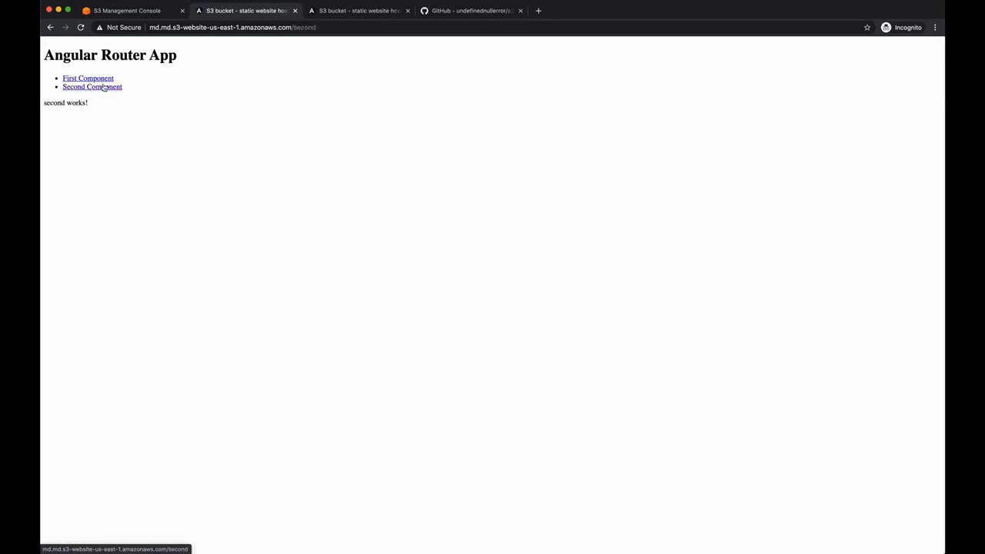
Step: Visit First Component and Second Component in the hosted app, load the /second address directly and check its route path
left_click(101, 78)
left_click(102, 87)
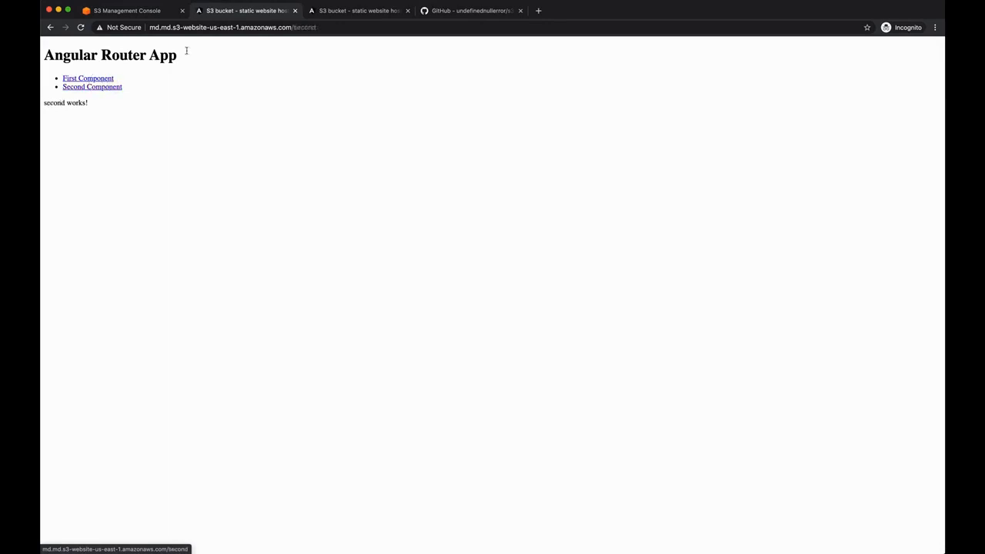
left_click(295, 27)
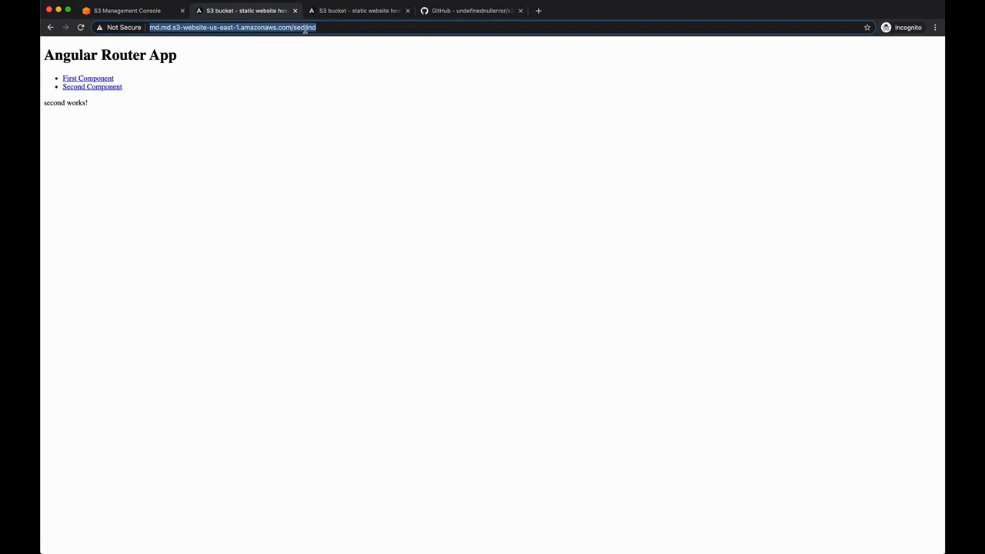
key("Return")
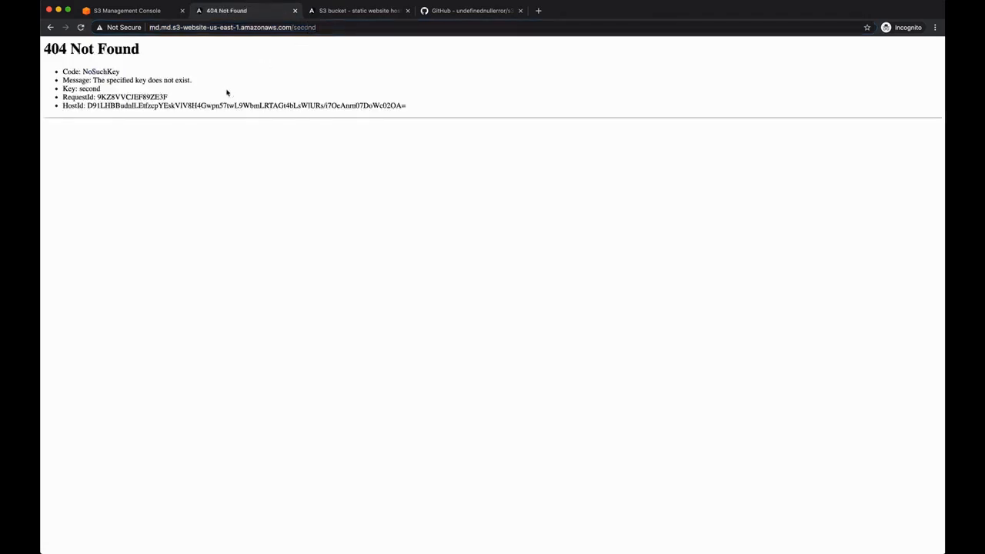
left_click(305, 27)
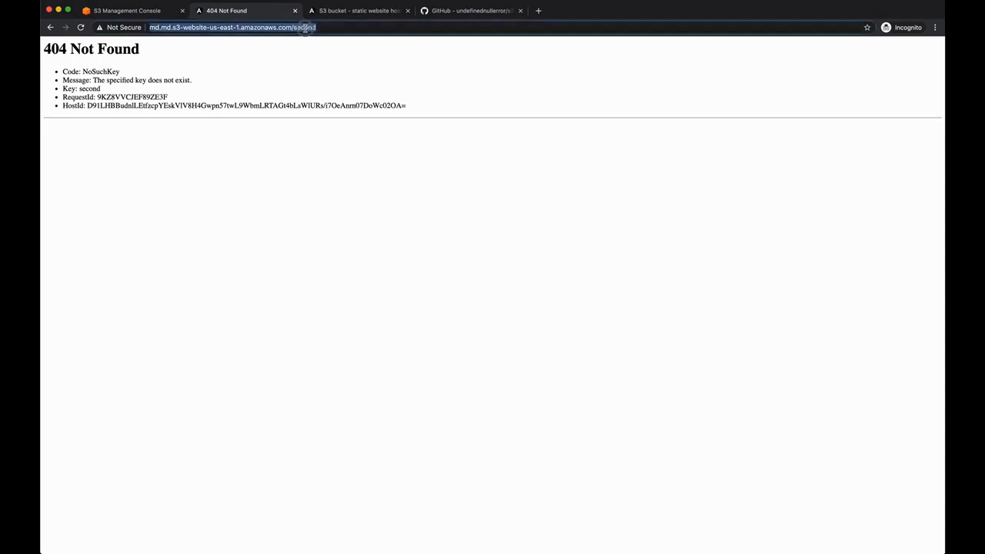
double_click(305, 27)
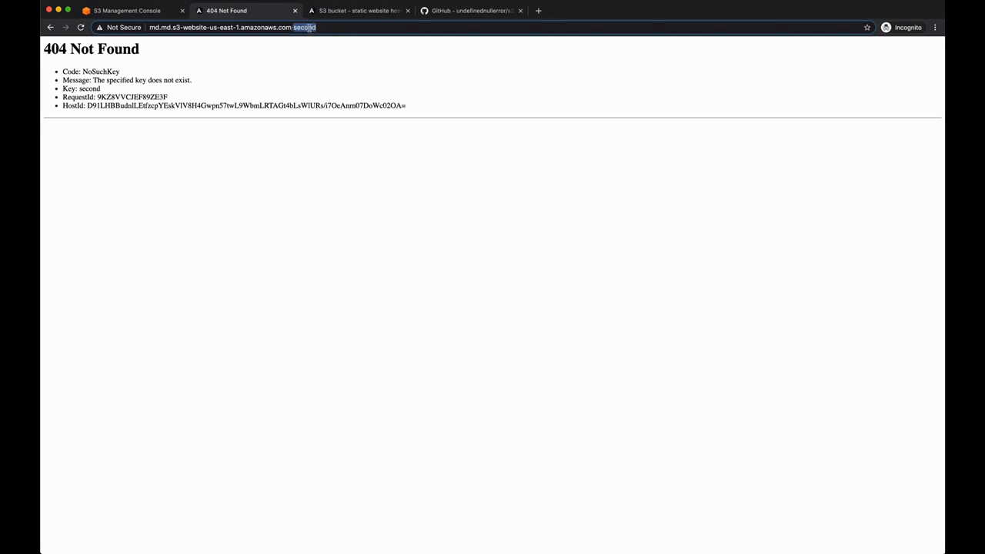
left_click_drag(324, 28, 278, 25)
left_click(285, 67)
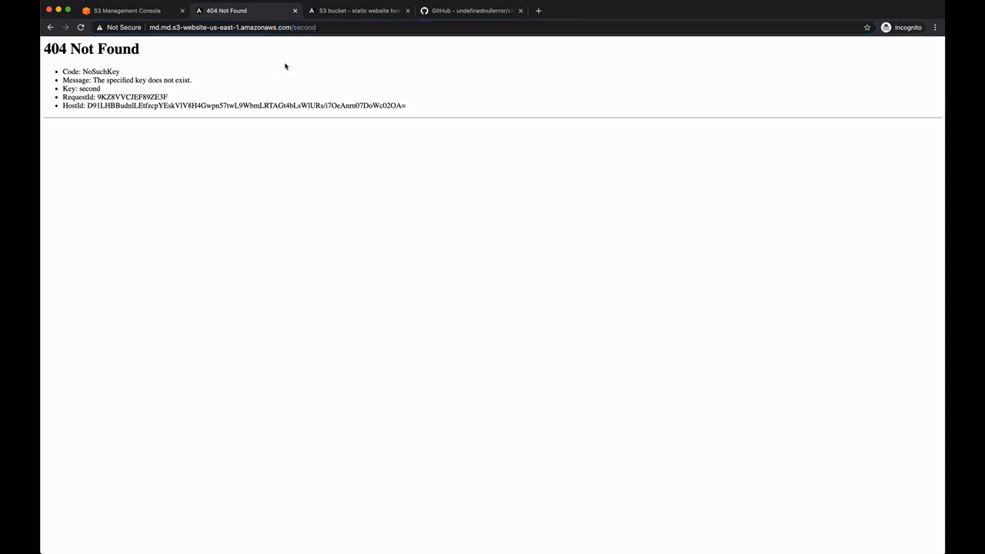
double_click(308, 28)
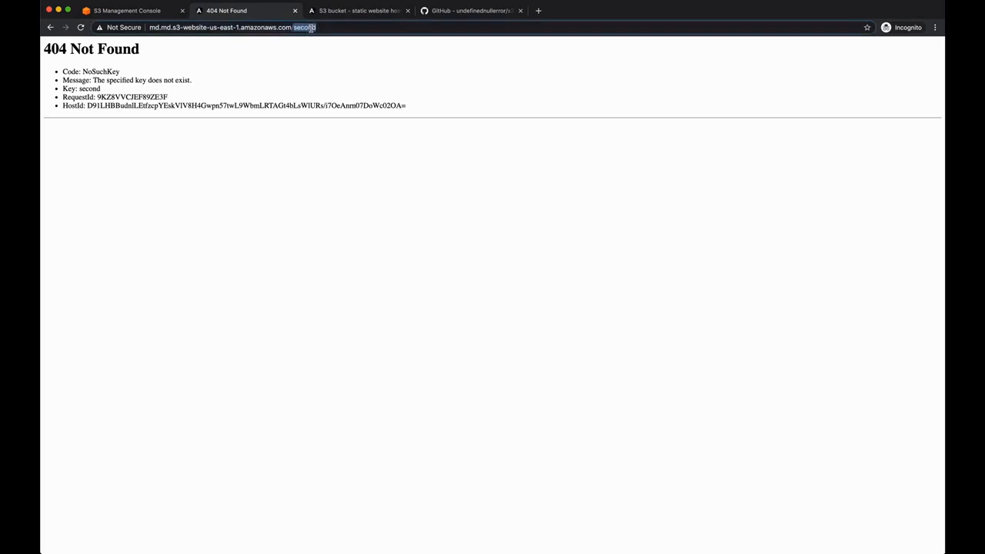
Step: Set the error document to index.html in the md.md bucket's static website hosting settings and save the changes
left_click(140, 15)
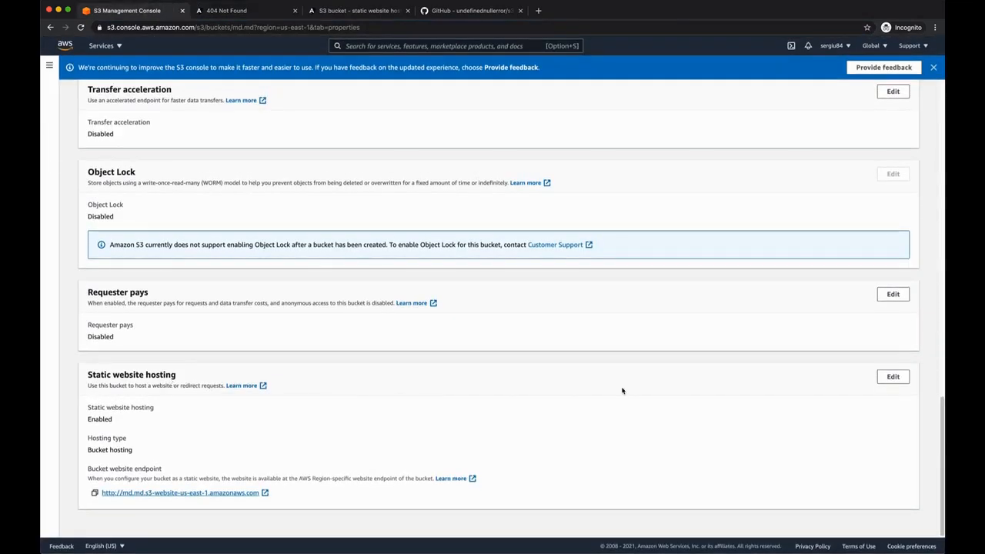
left_click(894, 376)
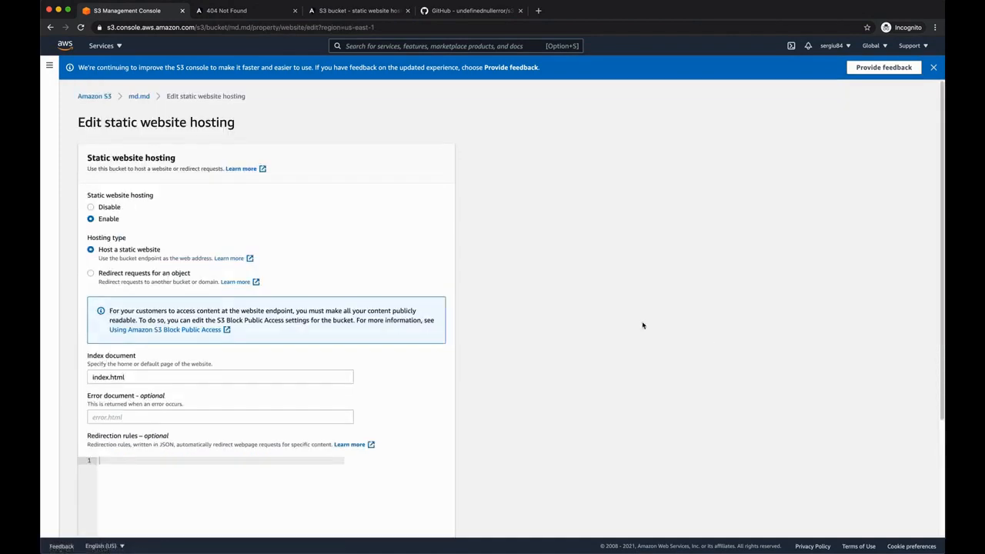
scroll(420, 359, "down", 2)
left_click(165, 358)
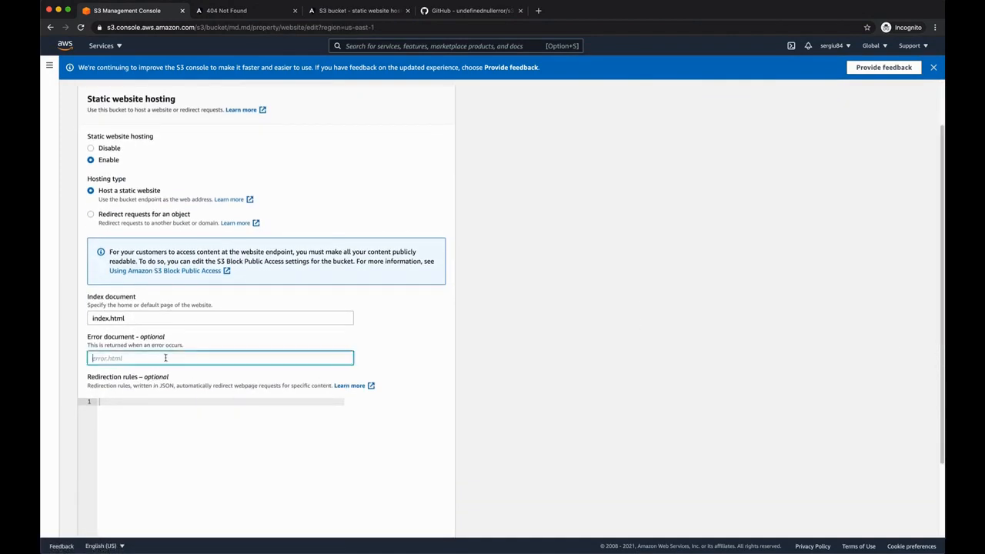
type("index.html")
scroll(298, 332, "down", 2)
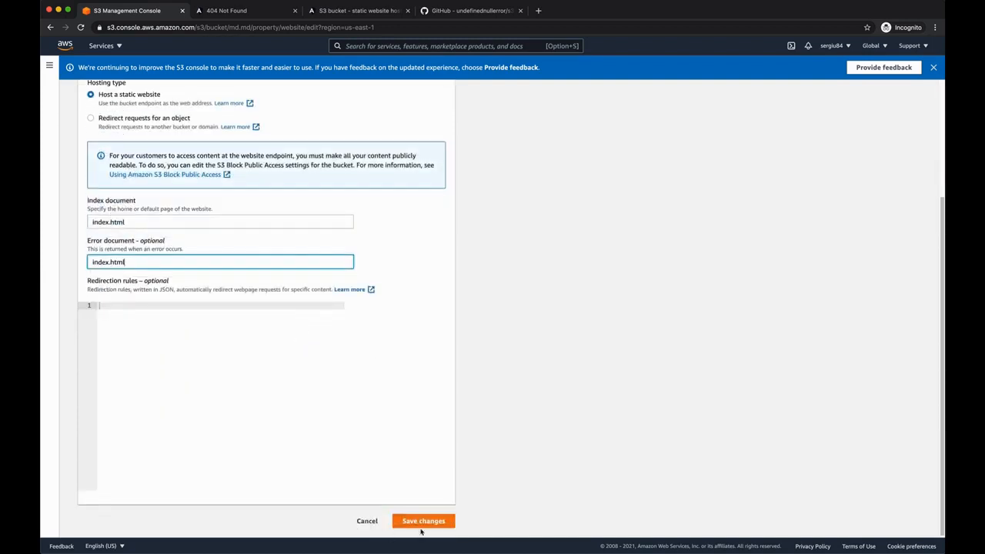
left_click(425, 521)
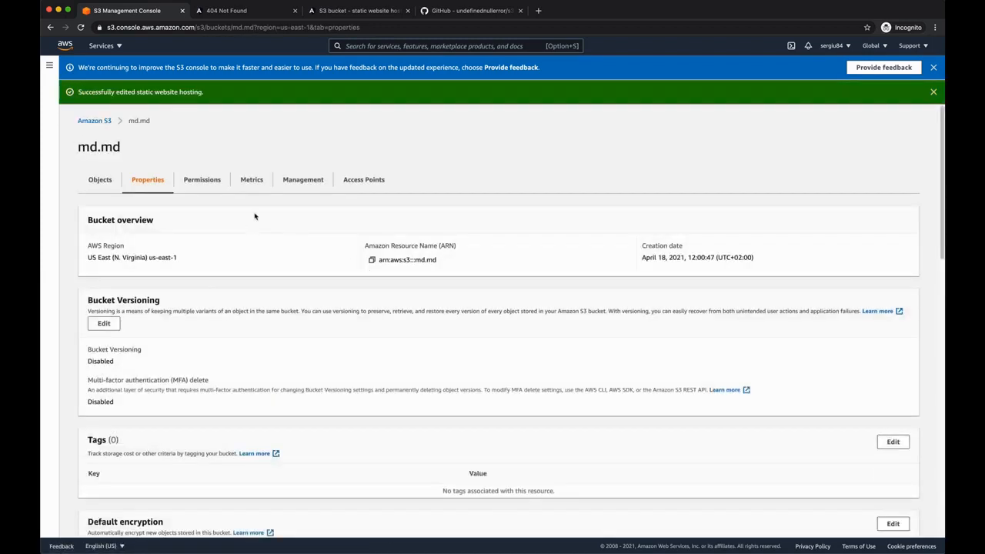
Step: Reload the hosted app's /second address and check its route along with the First Component and Second Component links
left_click(240, 10)
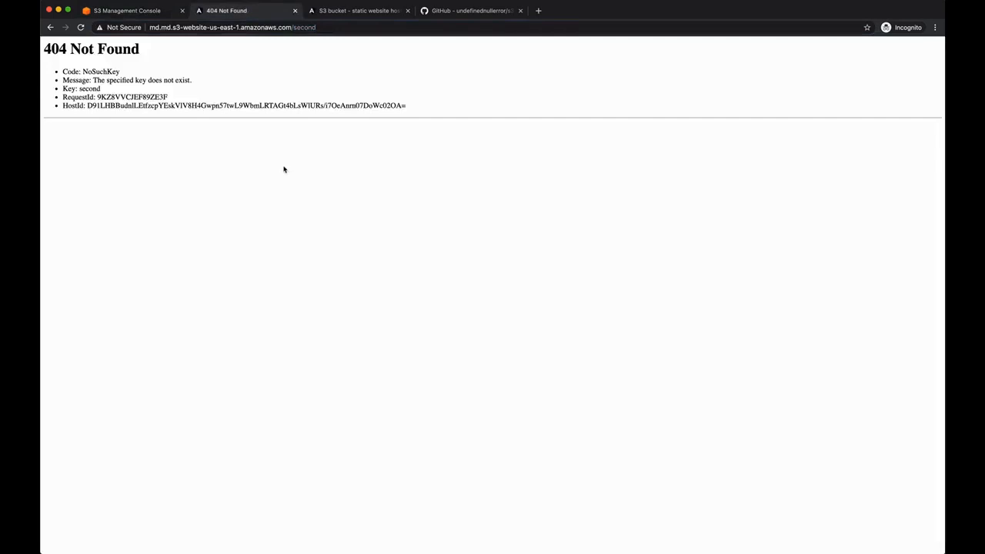
key("super+r")
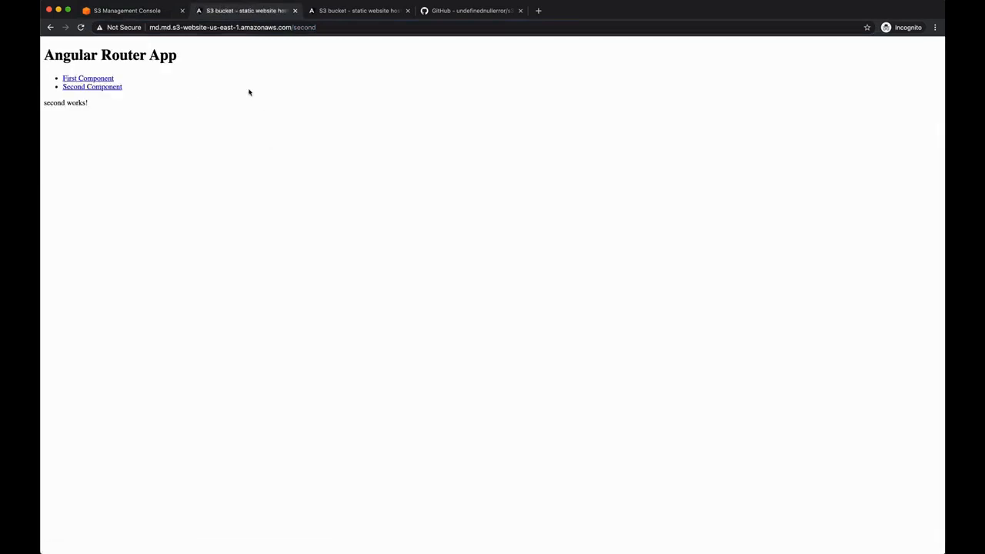
double_click(304, 28)
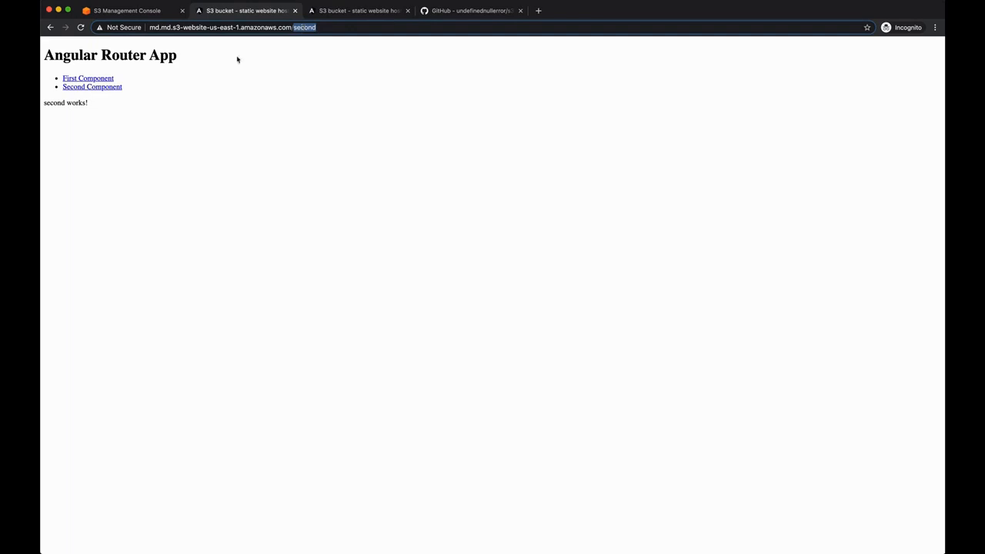
left_click(134, 100)
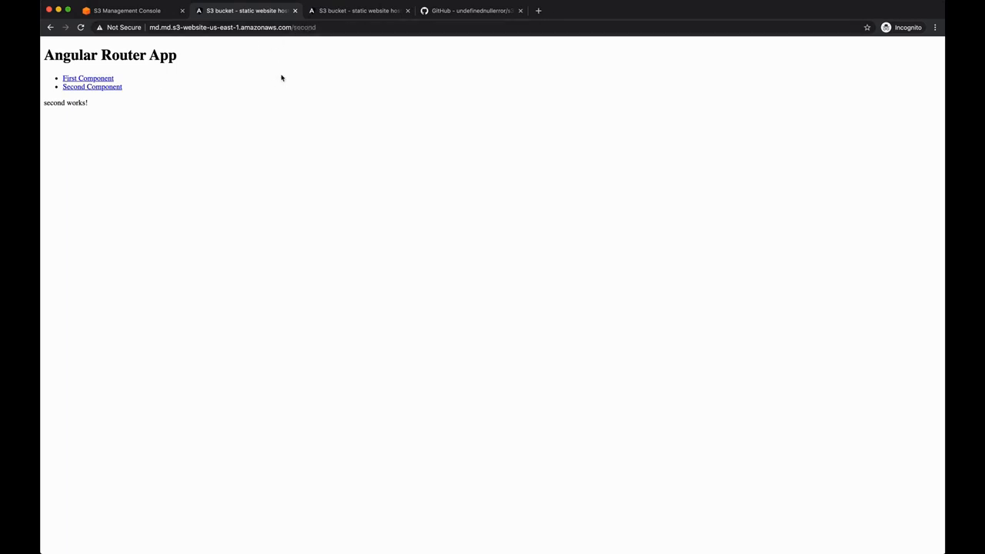
left_click(93, 80)
left_click(115, 87)
Step: Reopen the md.md bucket's static website hosting settings for editing and clear the error document
left_click(135, 13)
scroll(217, 216, "down", 10)
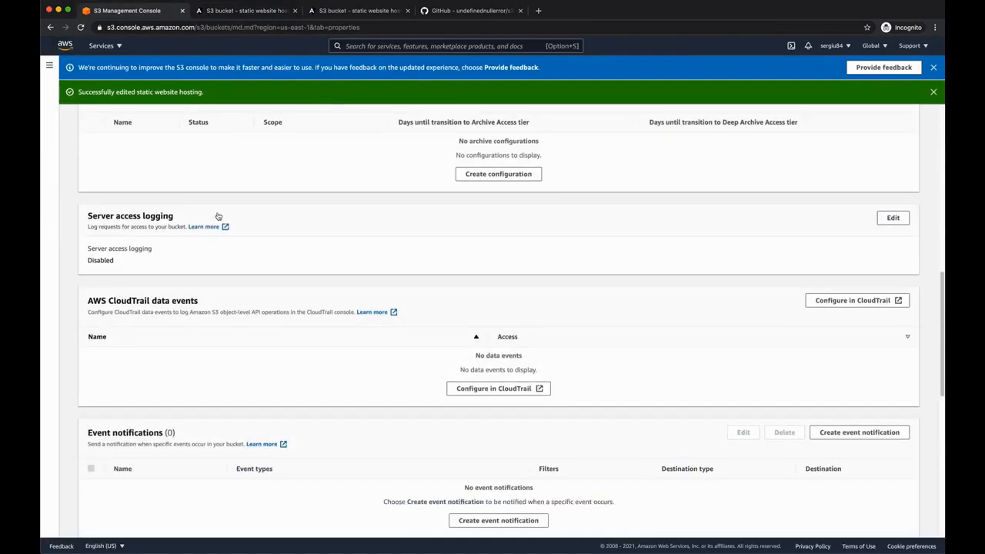
scroll(217, 215, "down", 10)
left_click(890, 377)
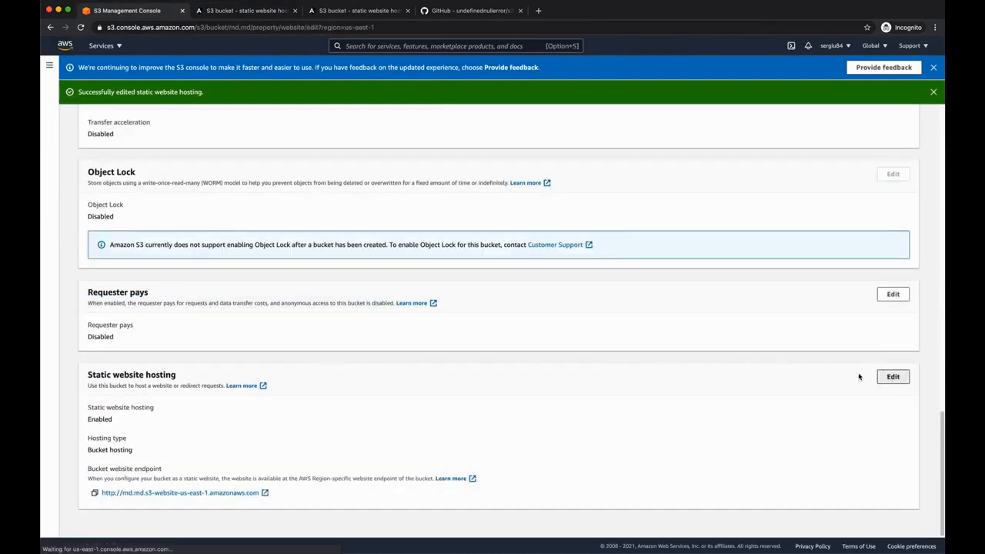
left_click_drag(140, 415, 110, 415)
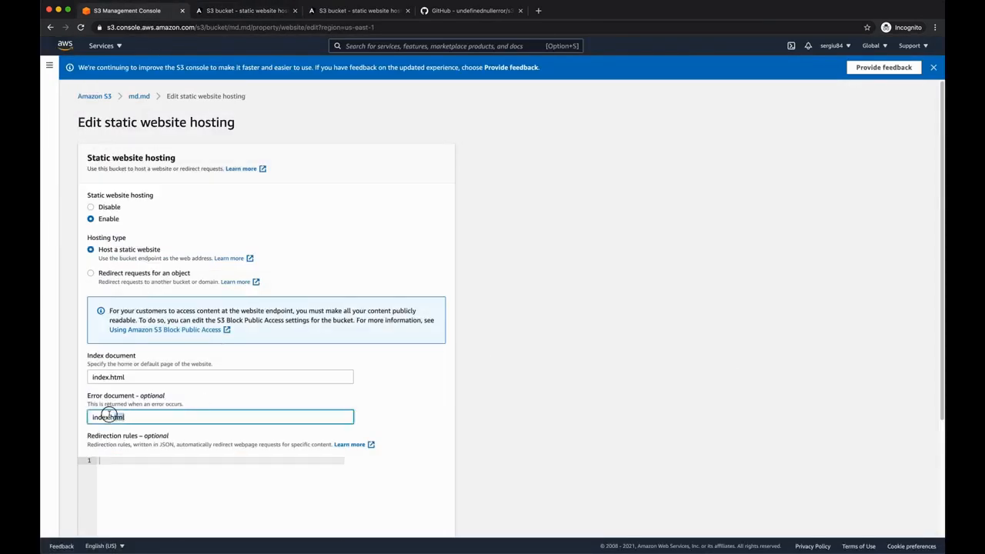
key("super+a")
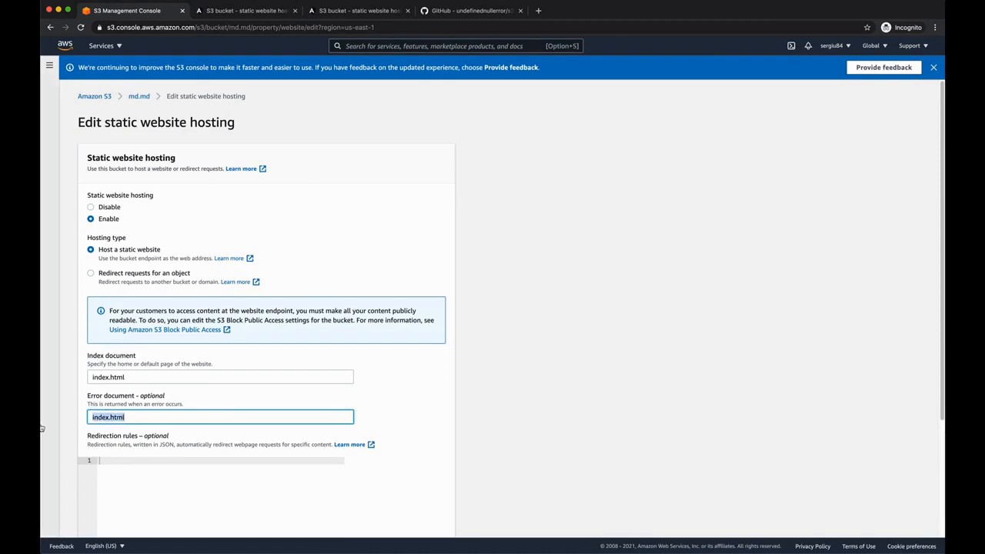
key("BackSpace")
left_click(563, 404)
scroll(563, 404, "down", 3)
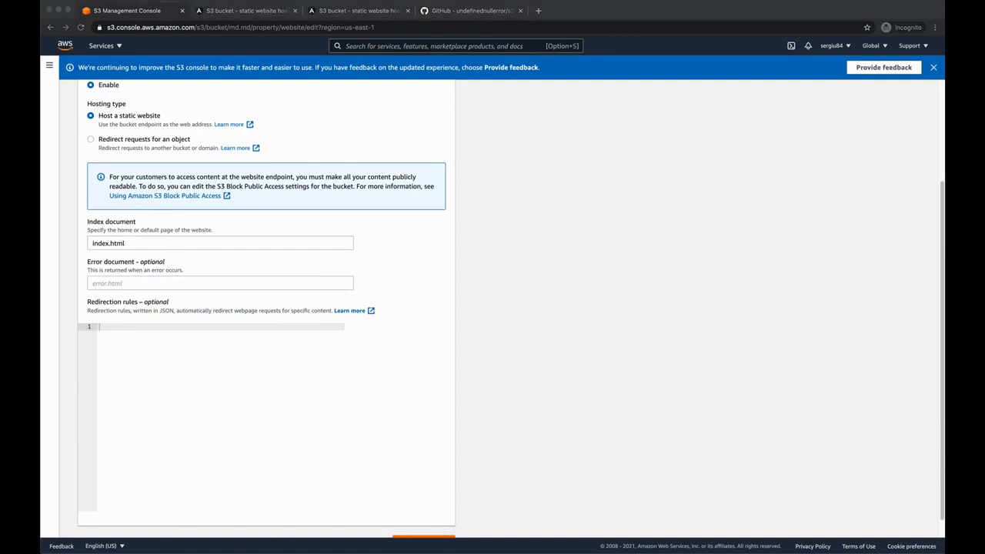
Step: Add JSON redirection rules for HTTP error codes 403 and 404 with ReplaceKeyPrefixWith set to "#!/" and save the hosting settings
left_click(301, 377)
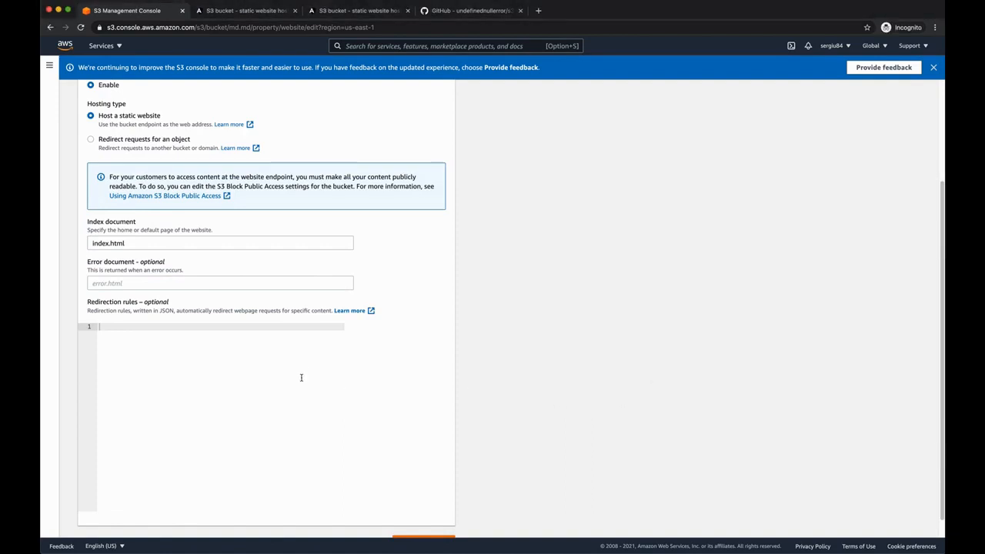
type("[     {         \"Condition\": {             \"HttpErrorCodeReturnedEquals\": \"403\"         },         \"Redirect\": {             \"ReplaceKeyPrefixWith\": \"#!/\"         }     },     {         \"Condition\": {             \"HttpErrorCodeReturnedEquals\": \"404\"         },         \"Redirect\": {             \"ReplaceKeyPrefixWith\": \"#!/\"         }     } ]")
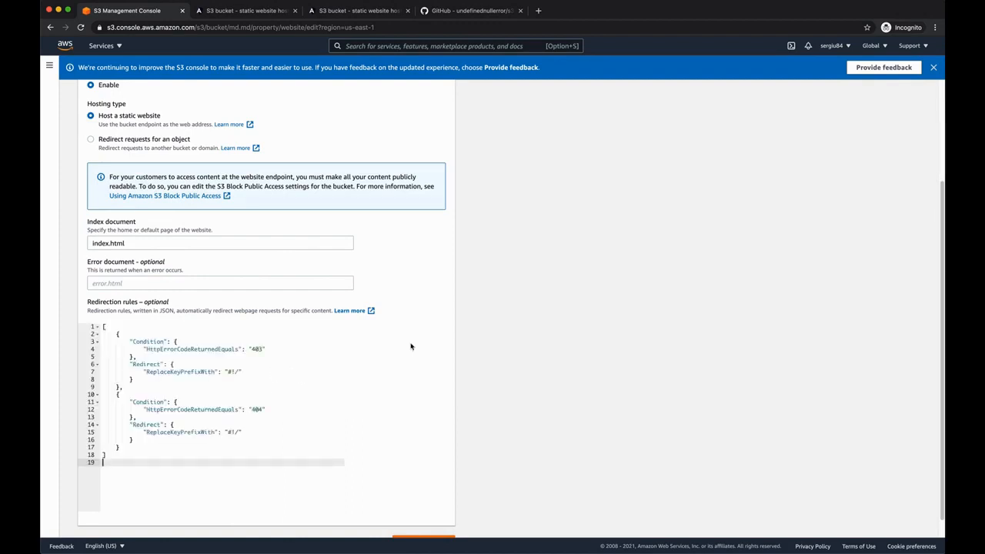
scroll(570, 302, "down", 1)
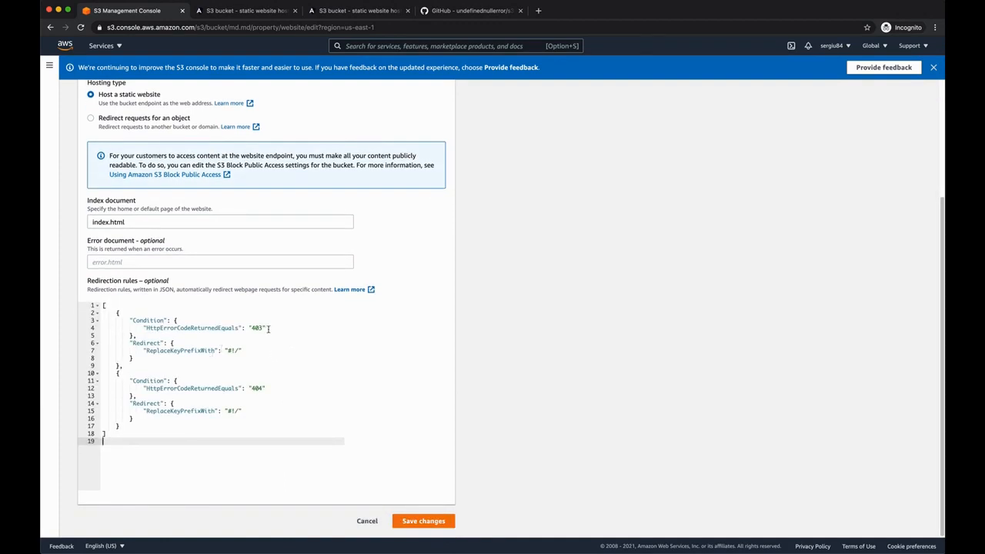
left_click_drag(267, 329, 218, 329)
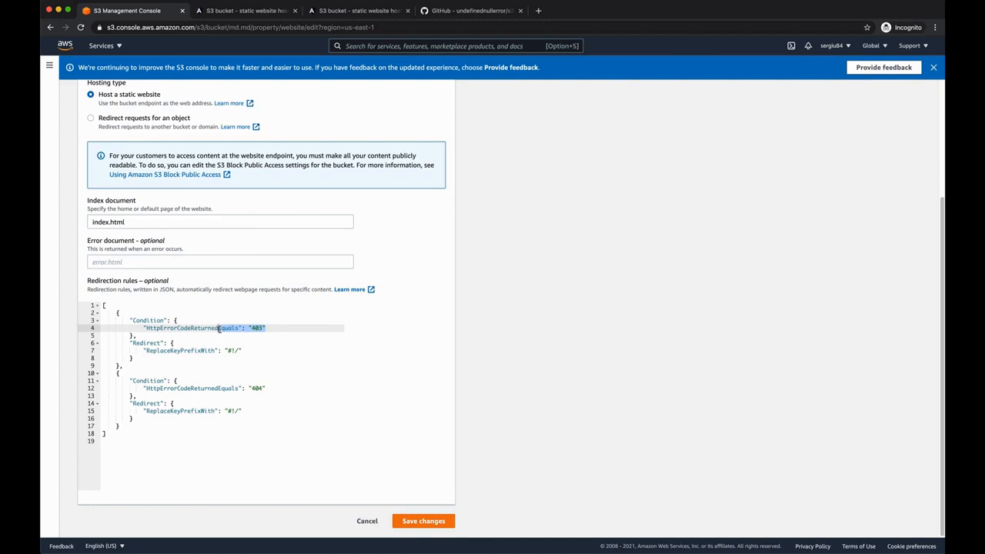
left_click_drag(242, 351, 201, 351)
left_click(243, 356)
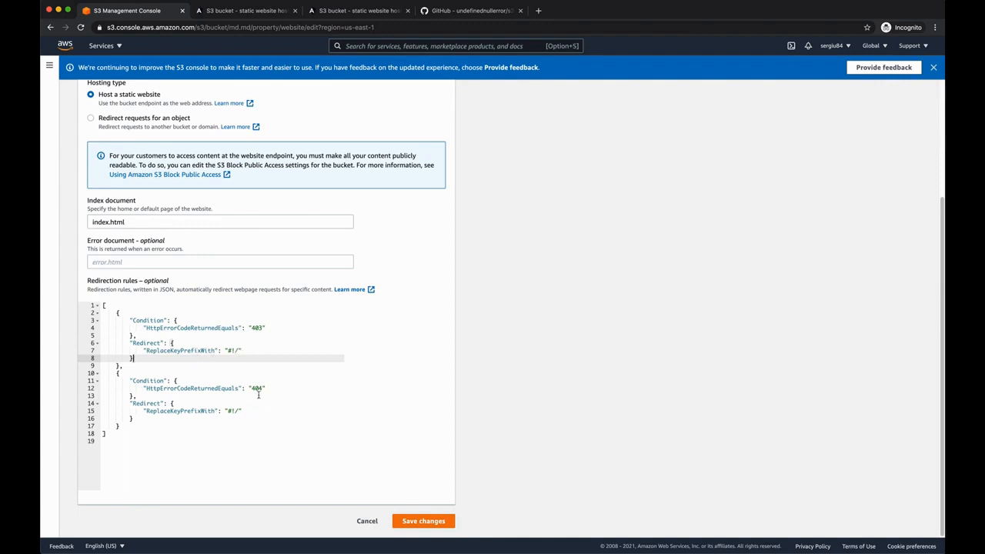
left_click_drag(261, 389, 248, 388)
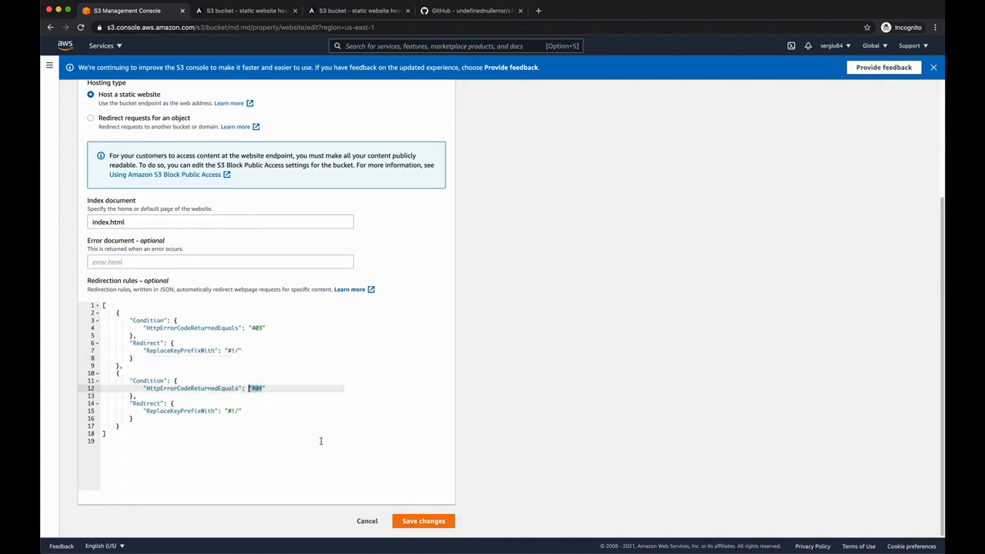
left_click(407, 521)
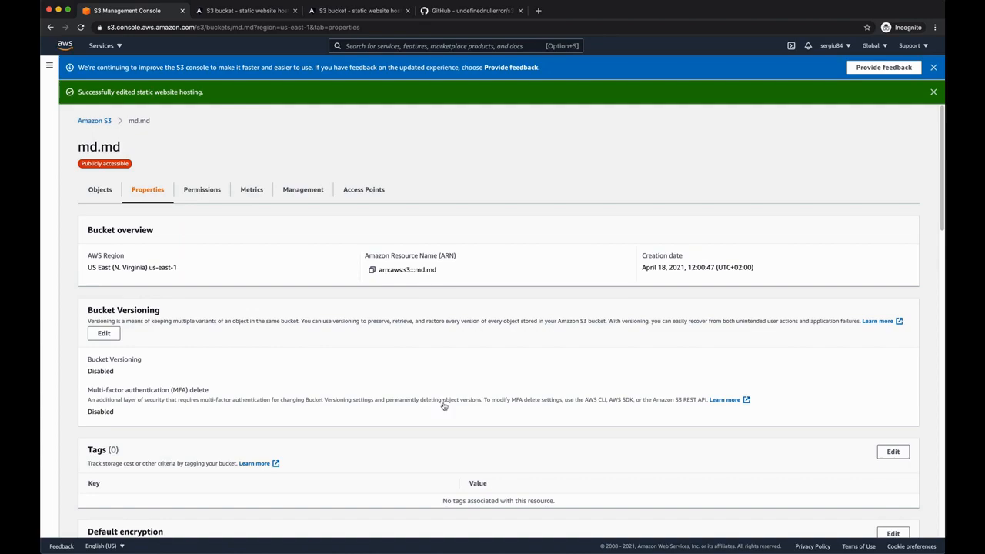
Step: Switch to the IDE and examine the history state, page title and hash regex lines in check-routing.js
key("super+Tab")
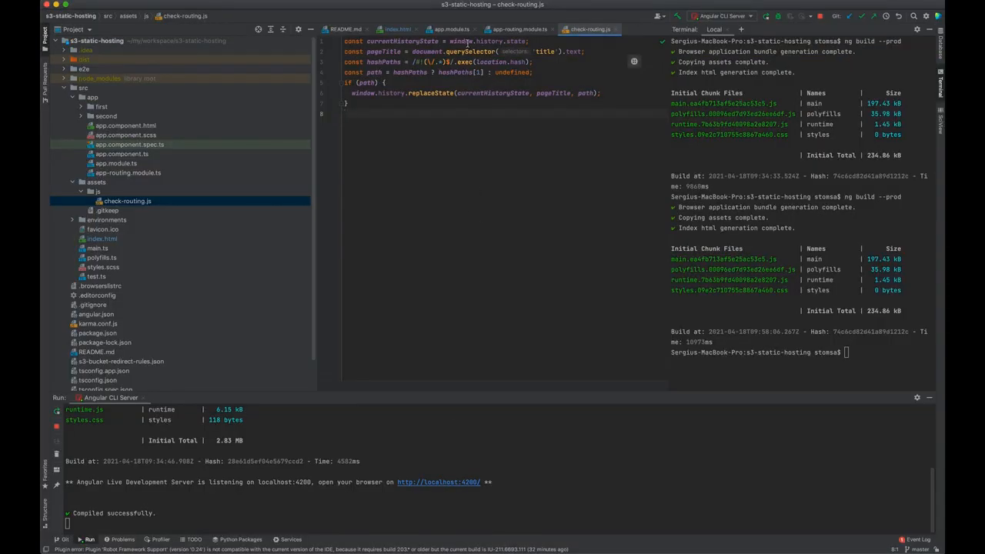
mouse_move(467, 43)
left_click_drag(529, 41, 478, 40)
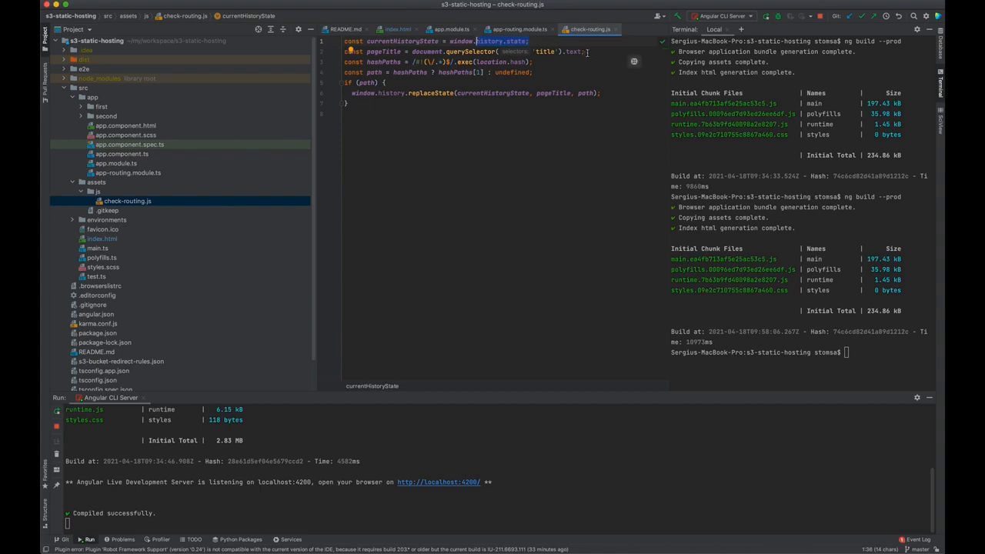
left_click_drag(587, 52, 531, 51)
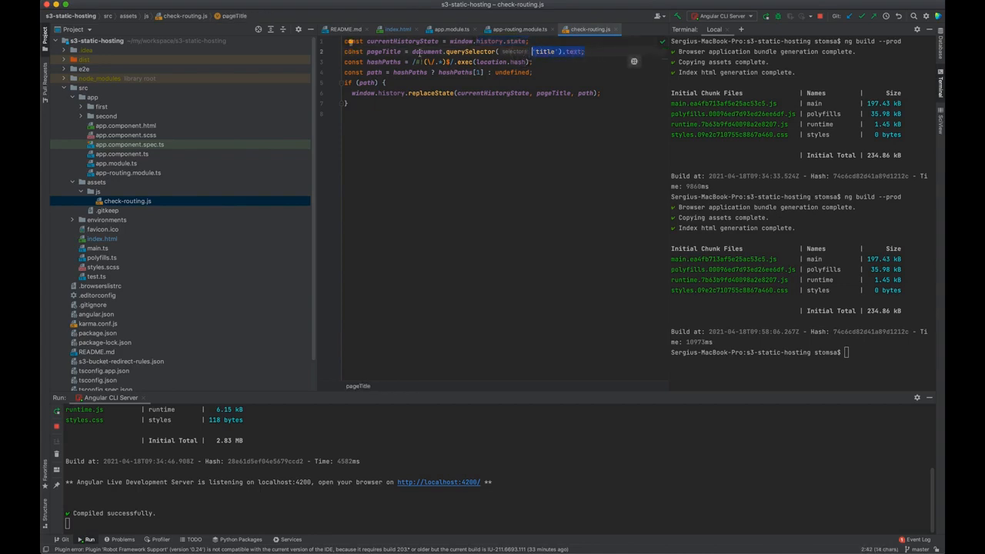
left_click(422, 61)
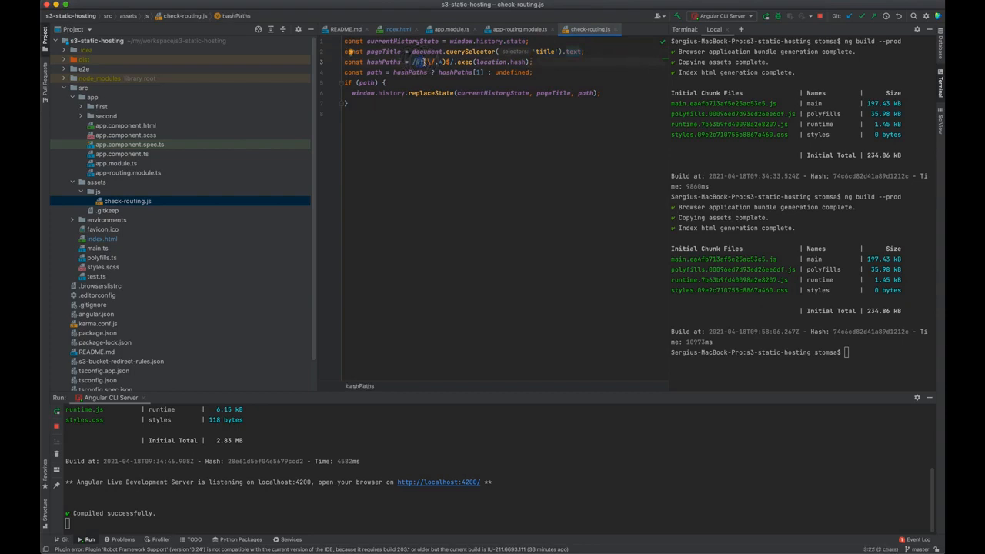
left_click(432, 63)
left_click_drag(426, 62, 444, 61)
Step: Examine how check-routing.js derives path from hashPaths and passes it to window.history.replaceState
double_click(455, 71)
double_click(374, 72)
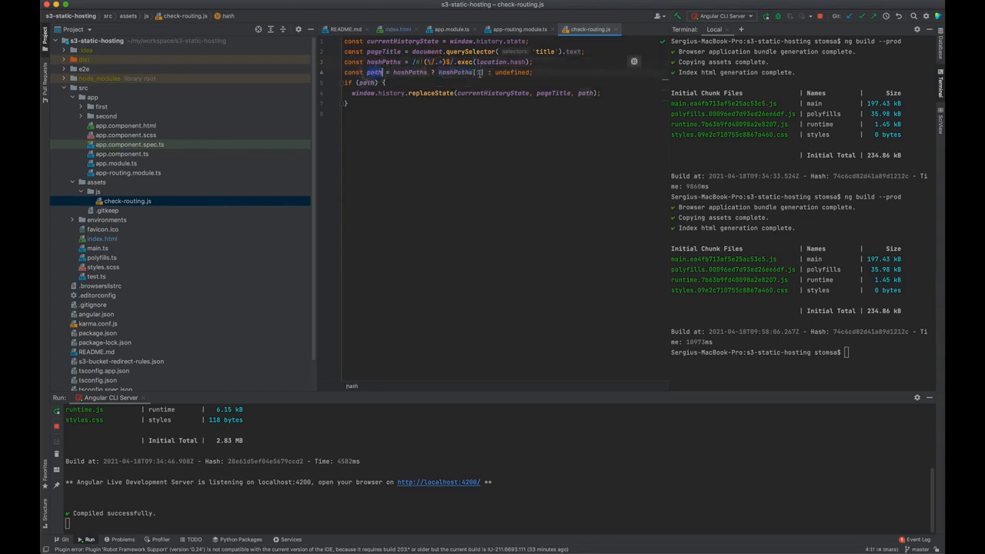
left_click_drag(483, 73, 449, 73)
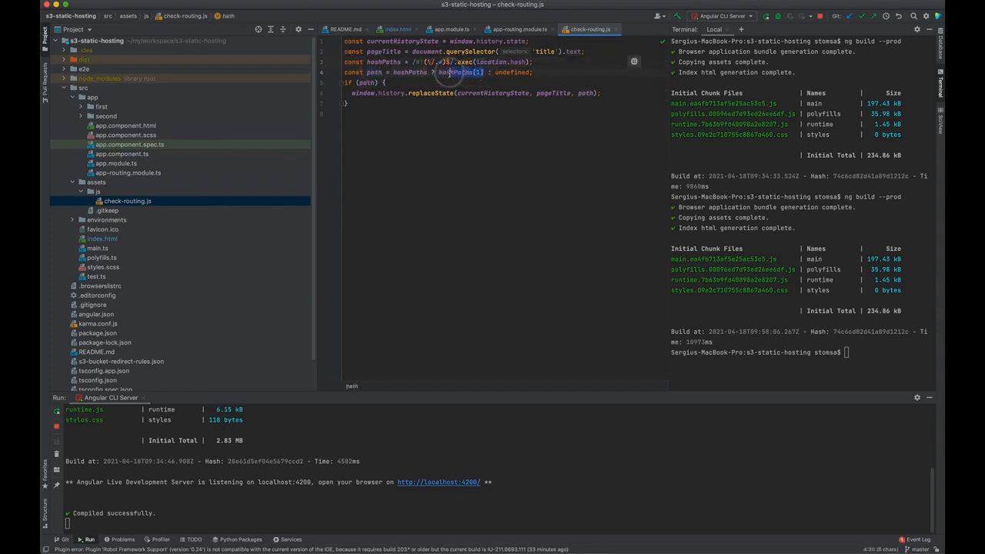
double_click(512, 72)
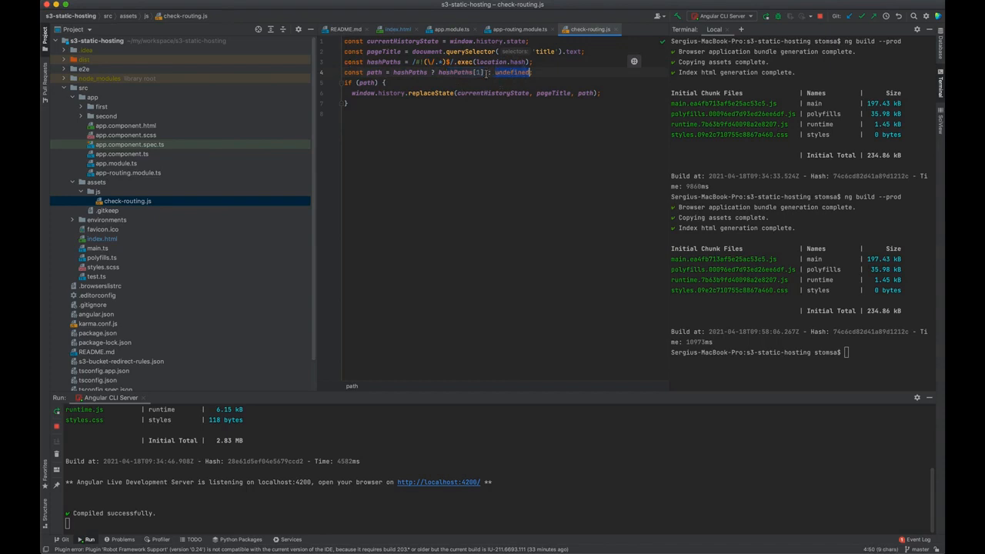
left_click_drag(421, 61, 450, 62)
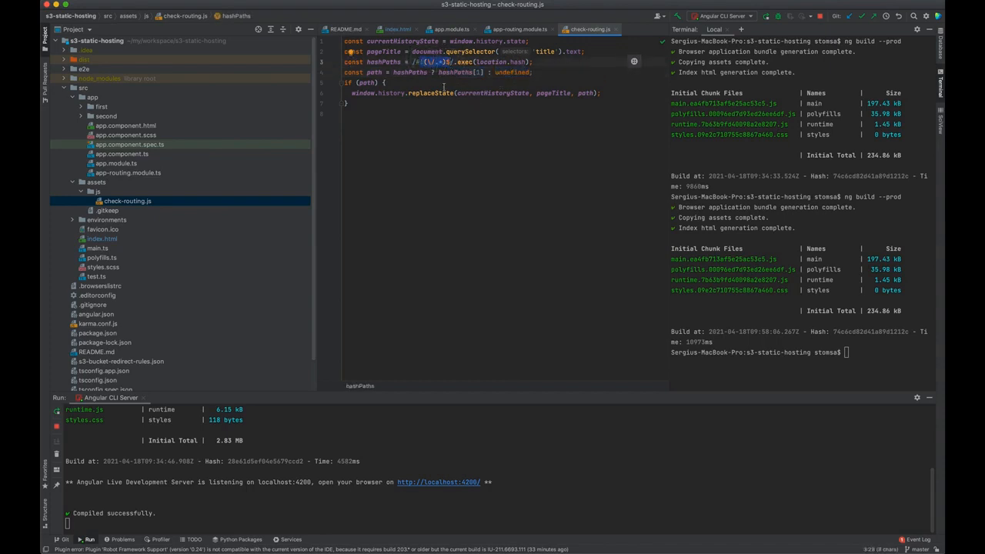
double_click(418, 92)
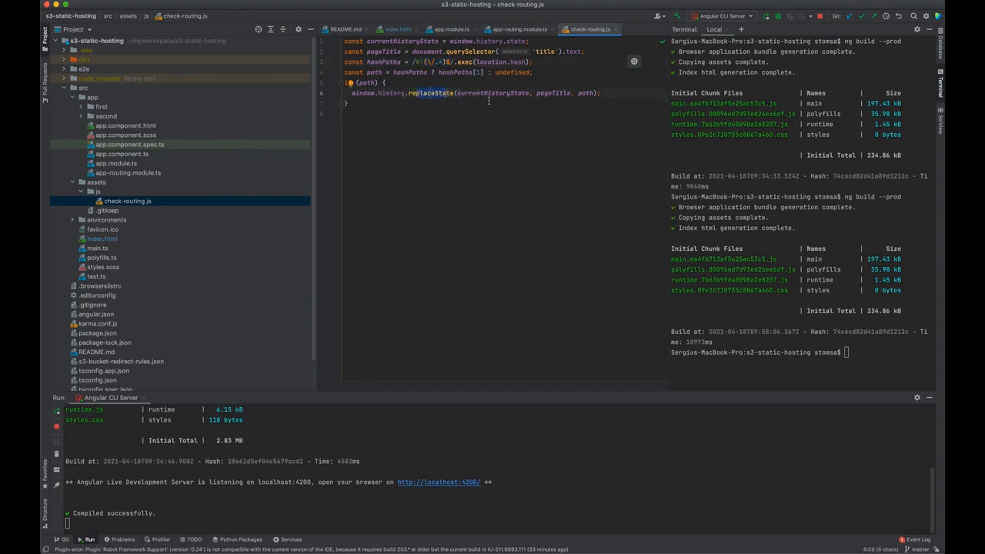
double_click(512, 93)
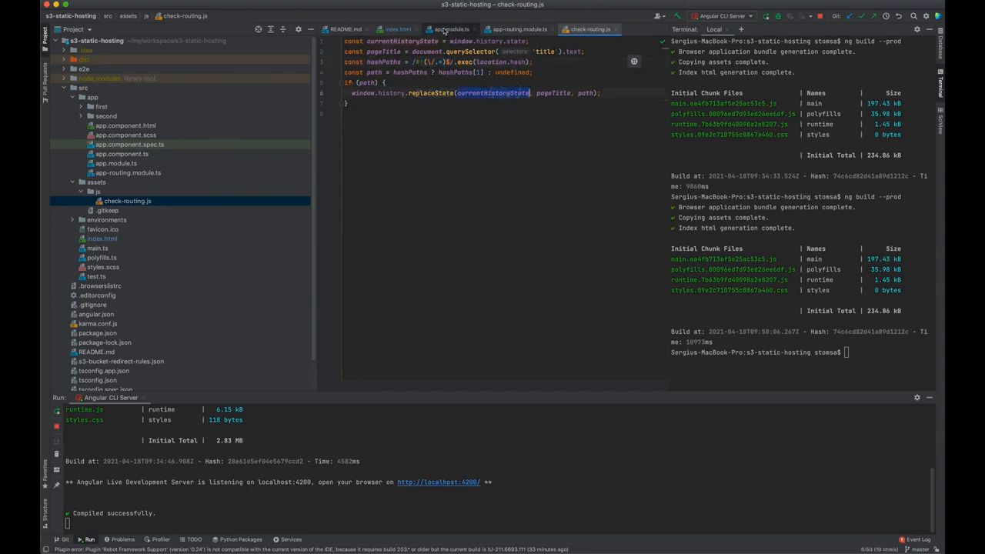
left_click_drag(450, 41, 514, 42)
double_click(585, 93)
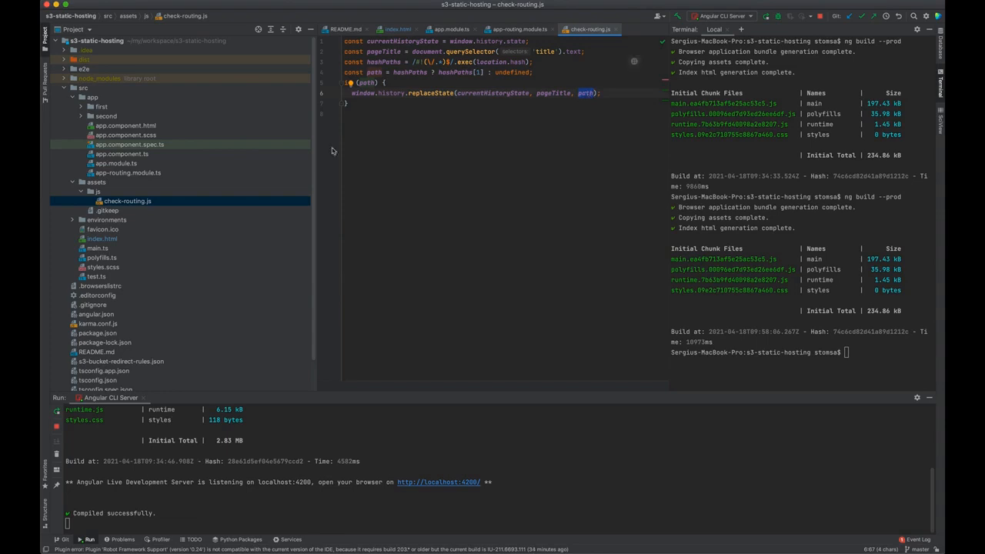
Step: Open index.html and uncomment the script line that loads assets/js/check-routing.js
double_click(117, 240)
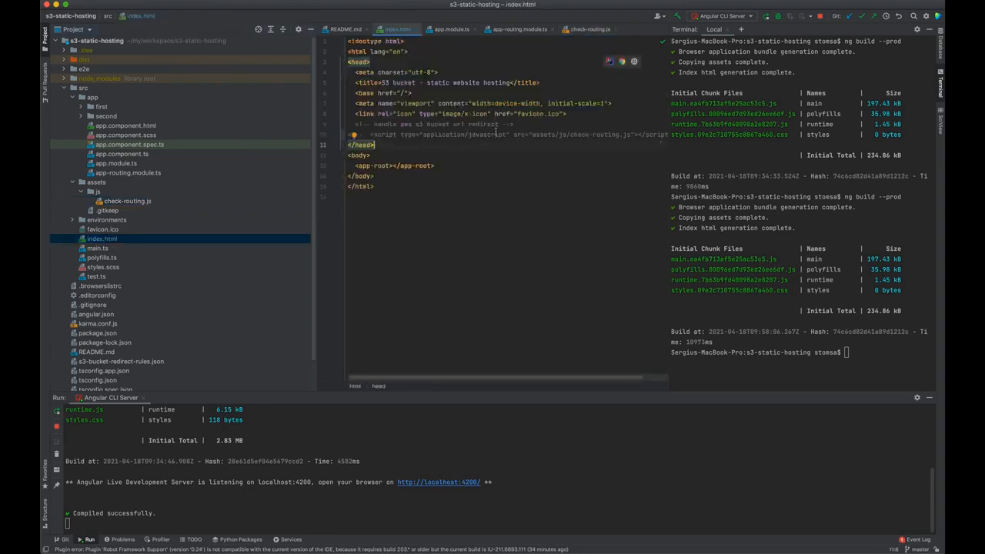
key("Up")
key("super+slash")
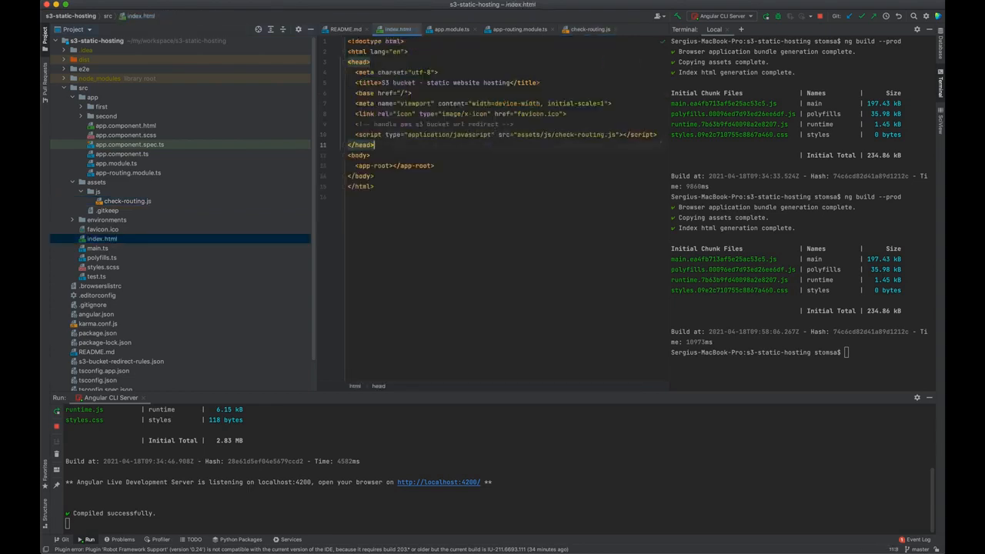
Step: Rebuild the app for production in the terminal with ng build --prod
left_click(761, 179)
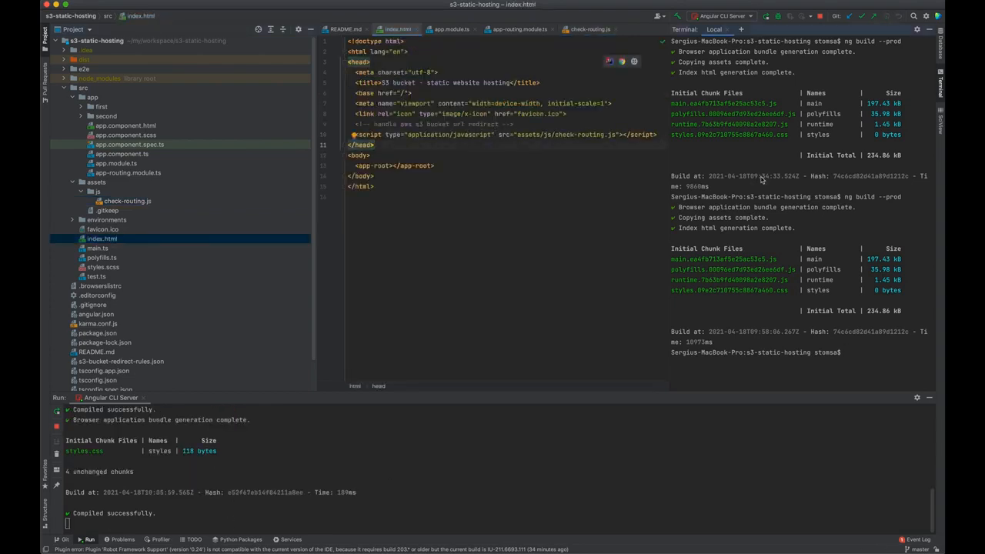
key("Up")
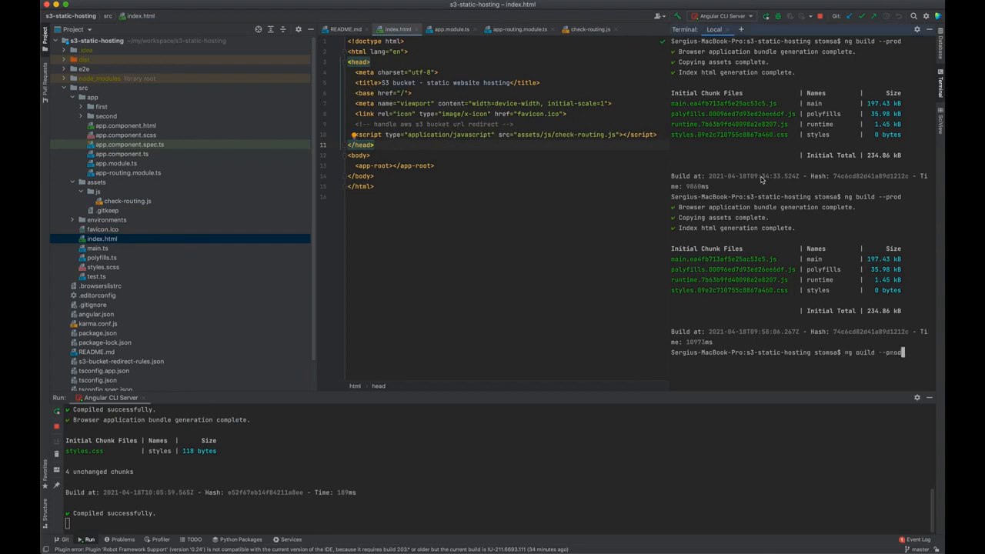
key("Return")
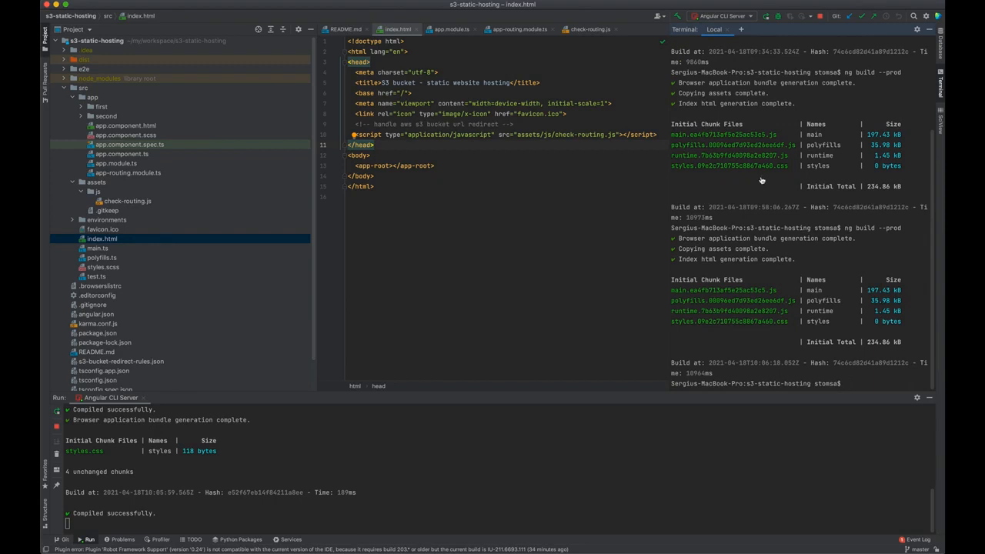
Step: Upload all rebuilt files from the dist/ng-with-routing folder to the md.md bucket in the S3 console
key("super+Tab")
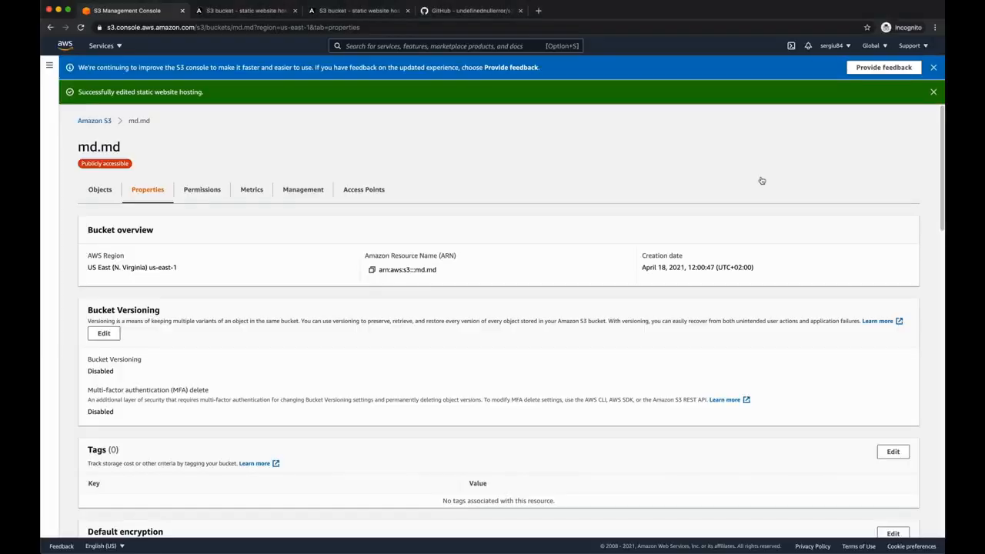
key("super+Tab")
double_click(615, 206)
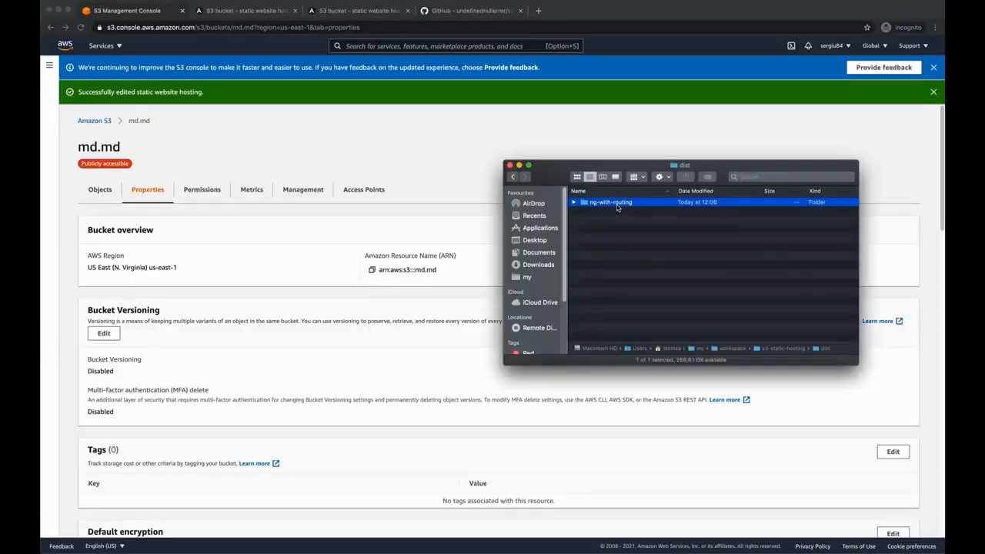
left_click(113, 188)
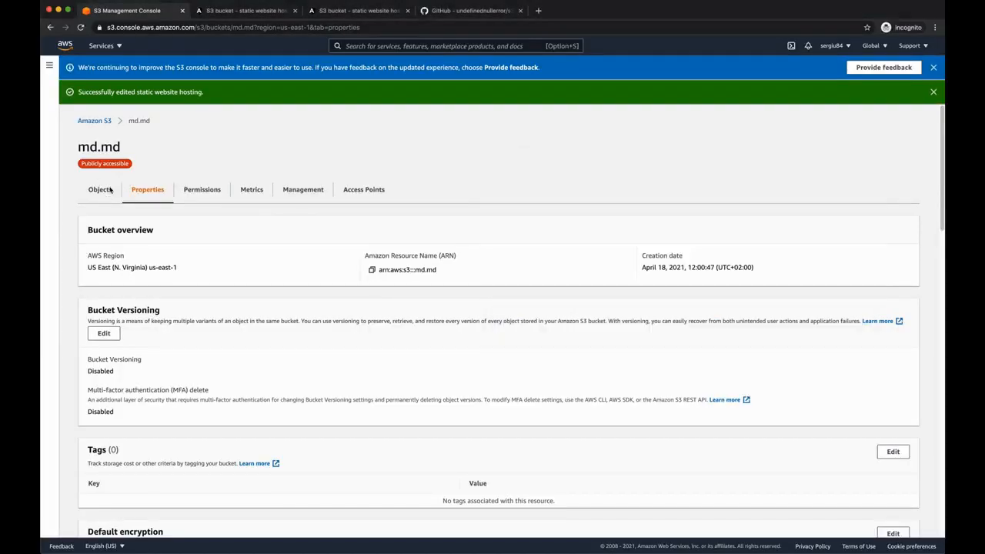
left_click(109, 190)
key("super+Tab")
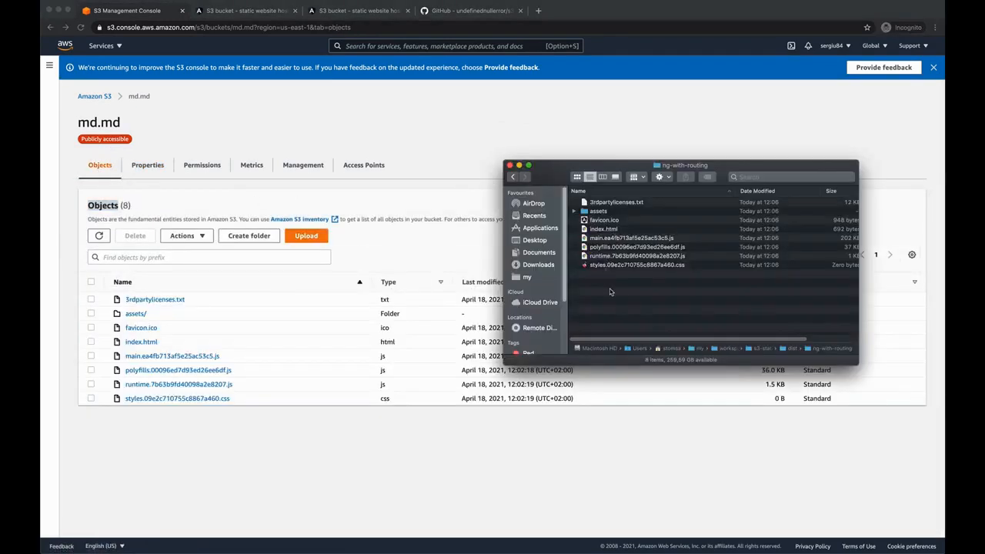
key("super+a")
left_click_drag(615, 245, 361, 385)
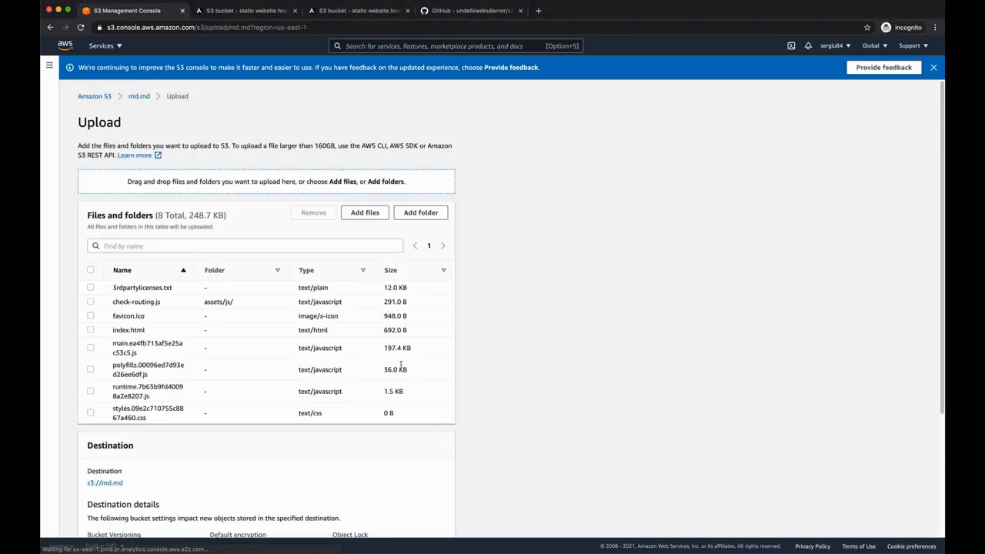
scroll(508, 339, "down", 5)
left_click(431, 522)
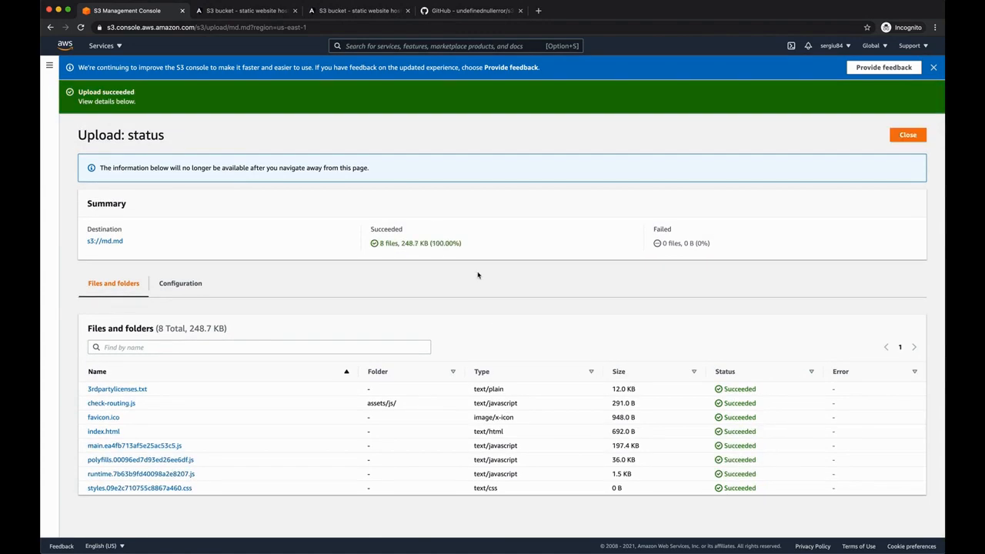
Step: Reload the hosted app's /second address several times and check the route shown in its URL and page content
left_click(270, 11)
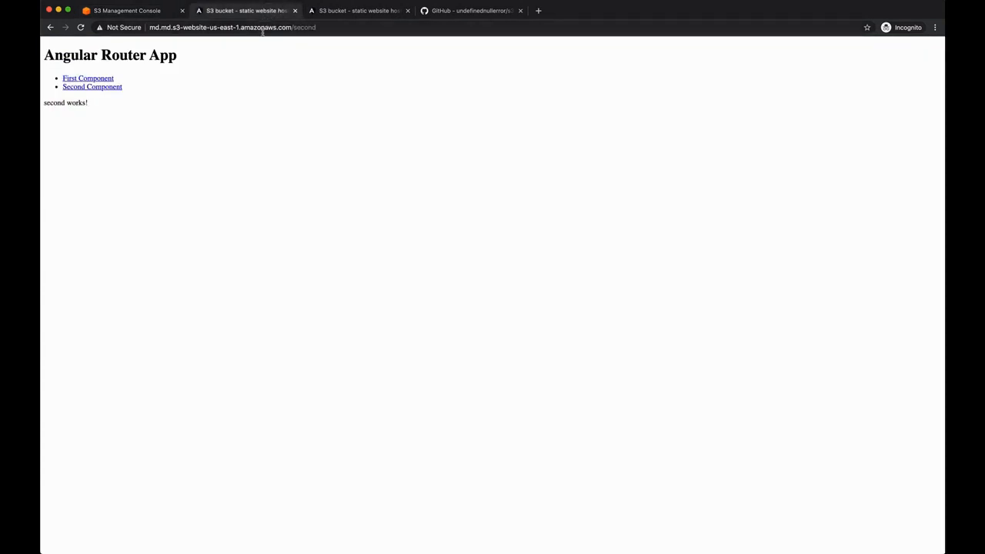
key("super+r")
left_click(287, 27)
left_click_drag(287, 27, 306, 27)
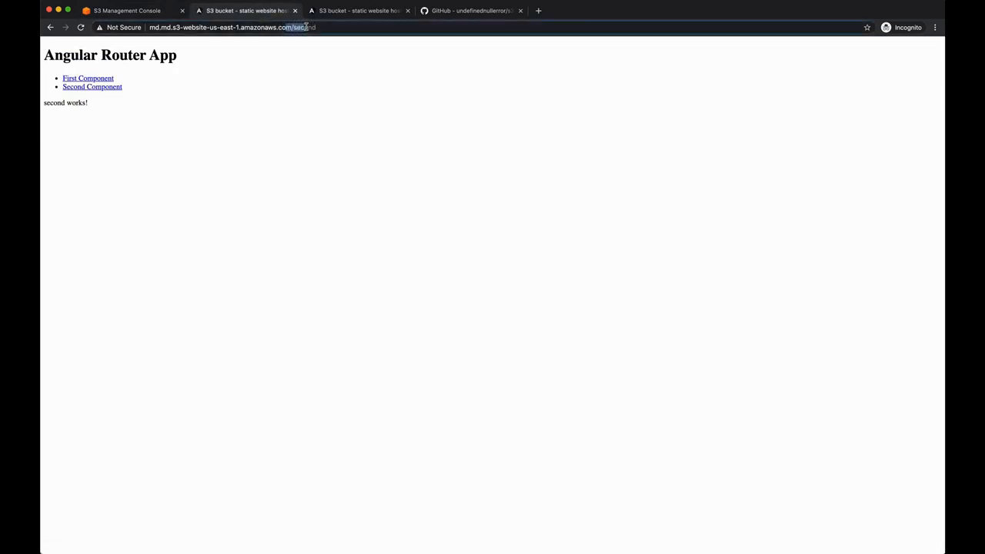
left_click(334, 49)
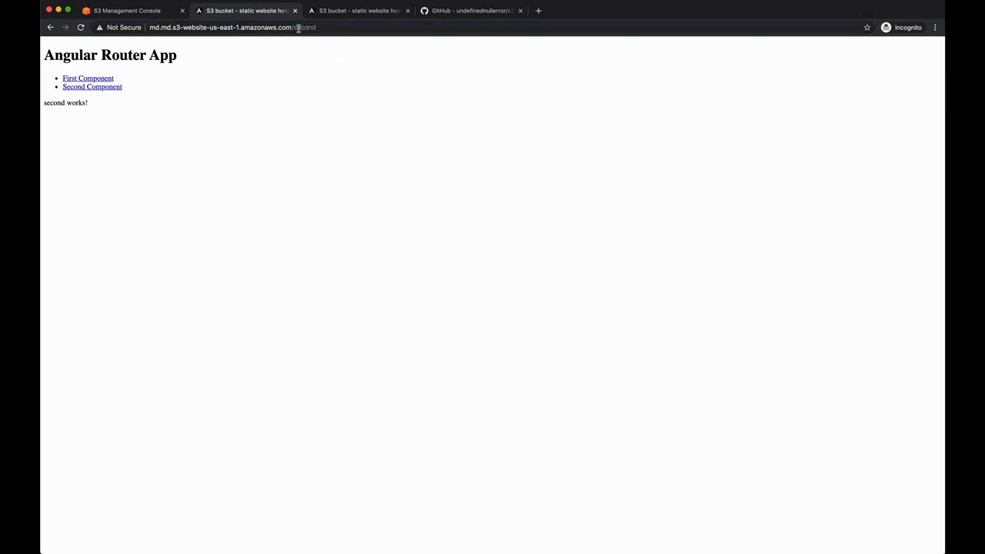
left_click_drag(296, 28, 320, 28)
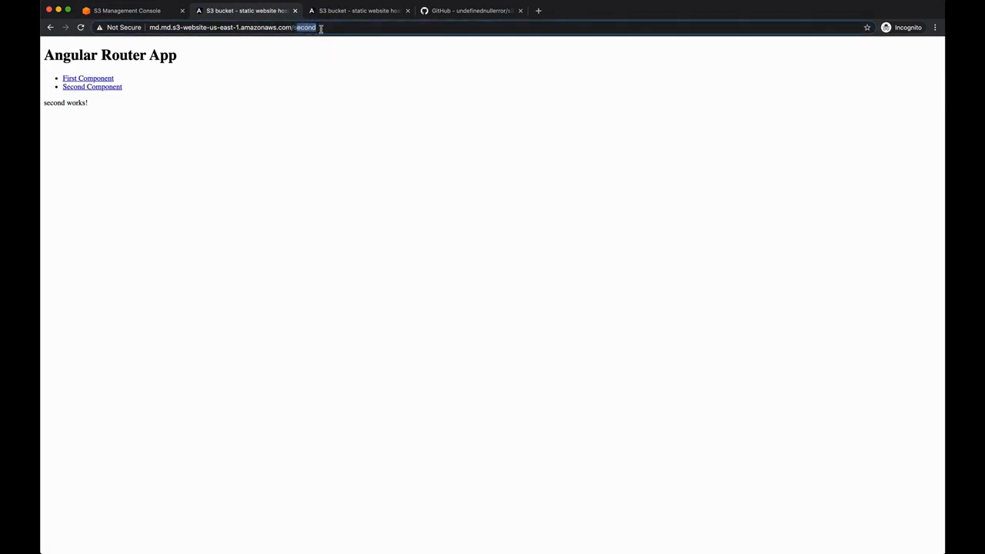
left_click(308, 46)
key("super+r")
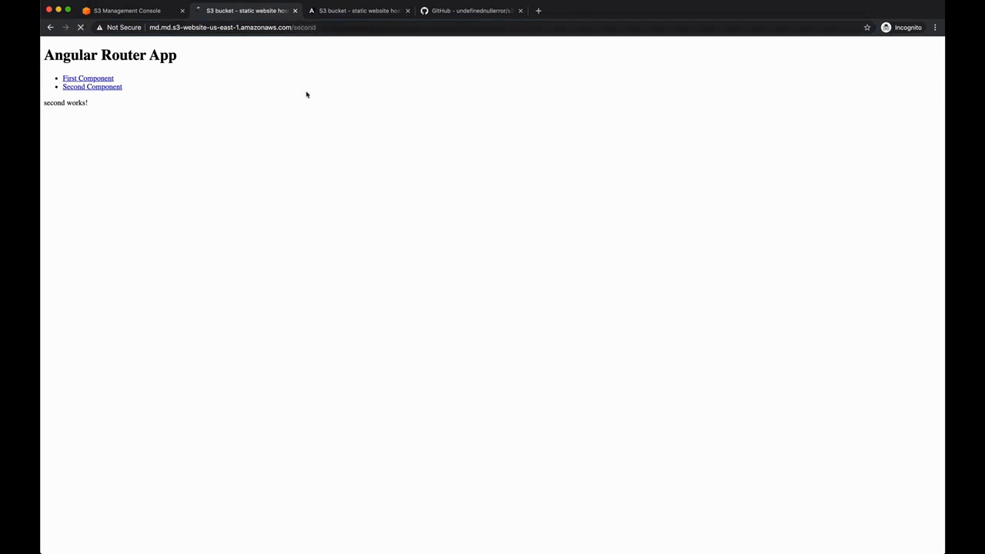
key("super+r")
key("super+r")
left_click(185, 28)
left_click(185, 28)
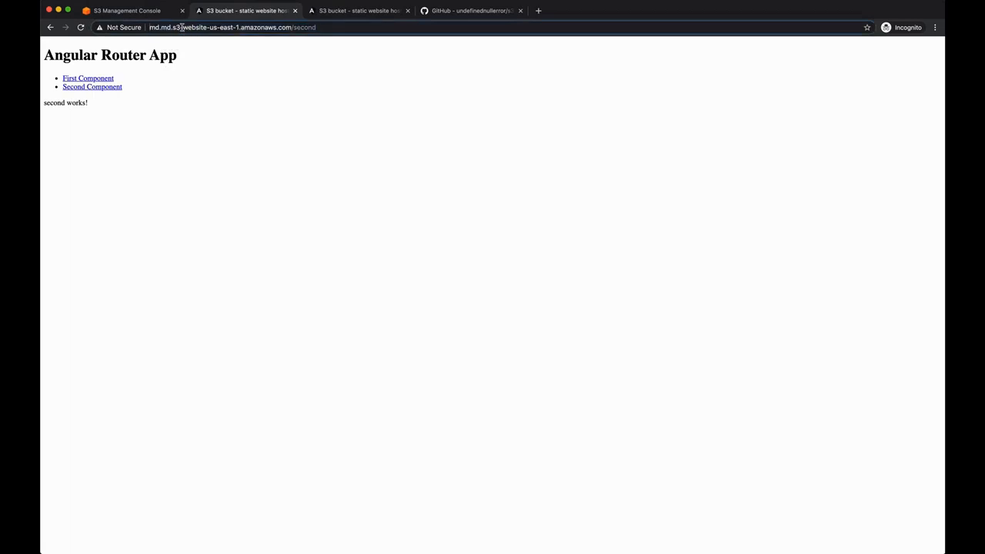
Step: Copy the link address of the bucket website endpoint from the md.md bucket's static website hosting properties
left_click(164, 10)
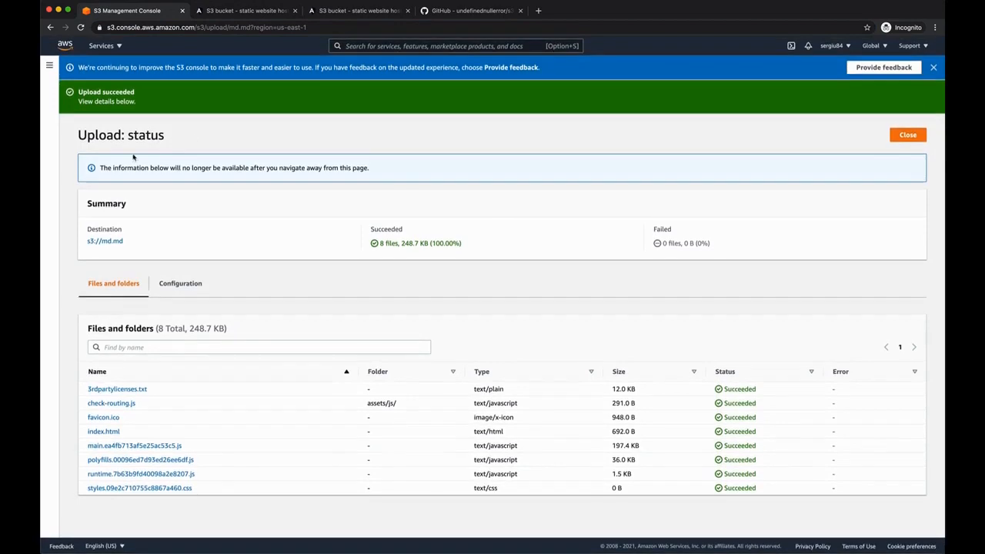
left_click(105, 241)
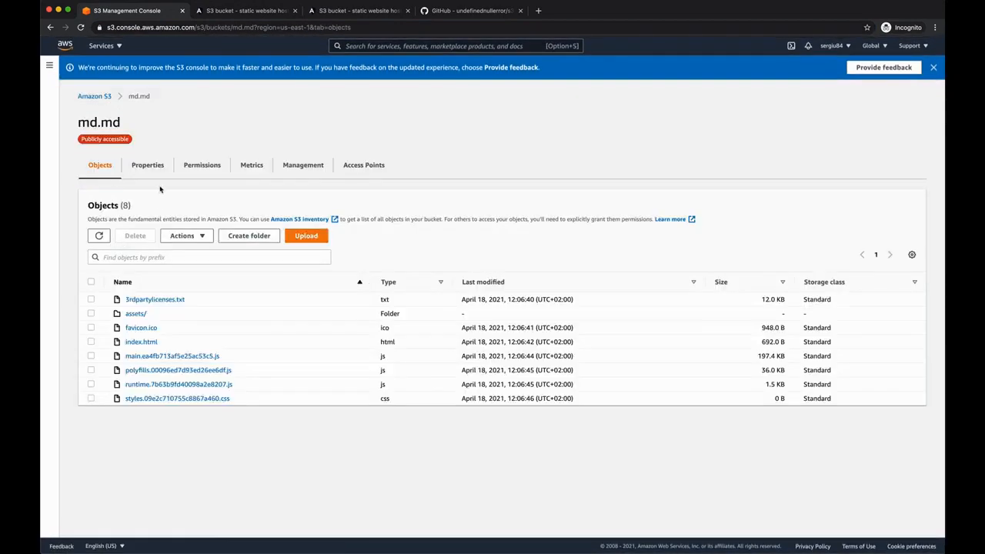
left_click(148, 164)
scroll(215, 203, "down", 15)
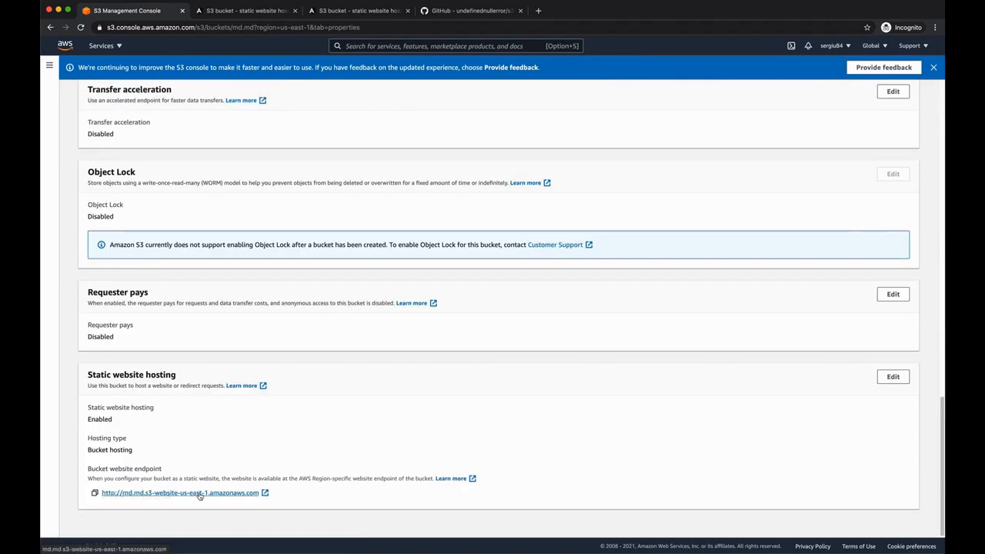
right_click(252, 493)
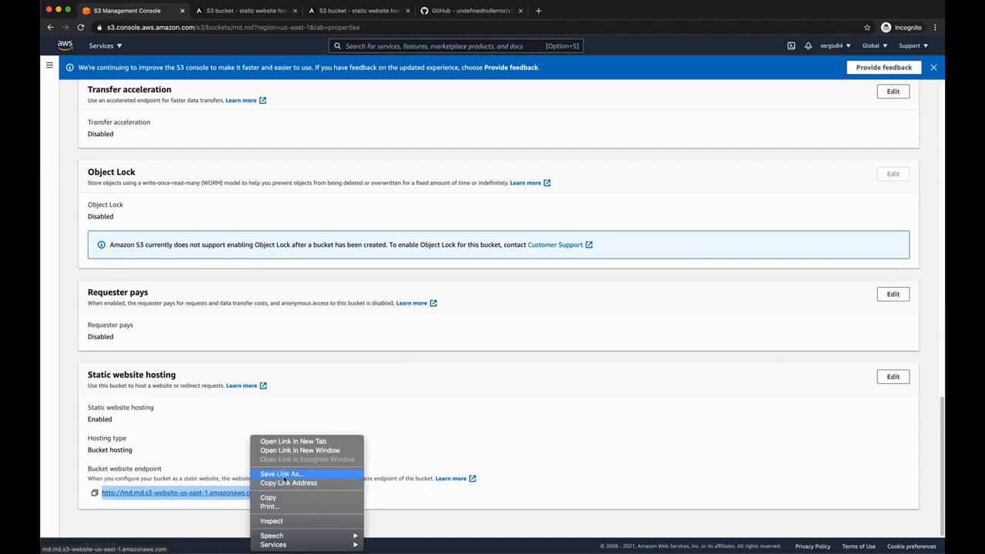
left_click(286, 483)
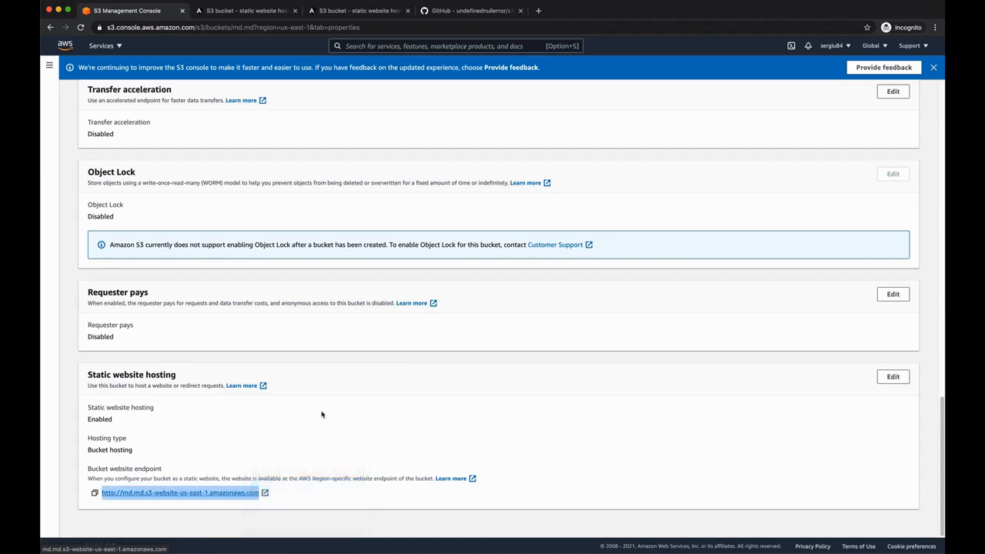
Step: Open the CloudFront service from the AWS console search and start creating a web distribution
scroll(323, 413, "up", 15)
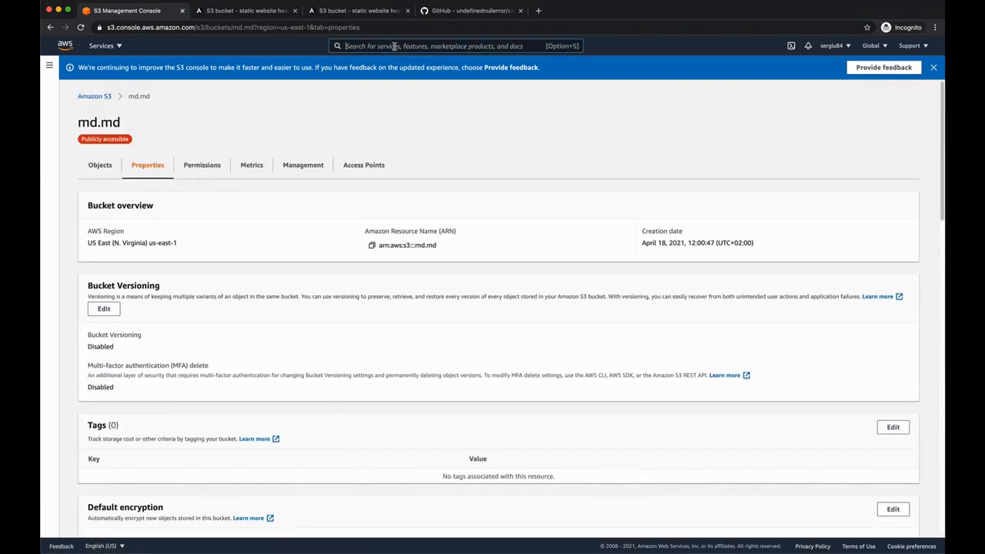
type("cloud")
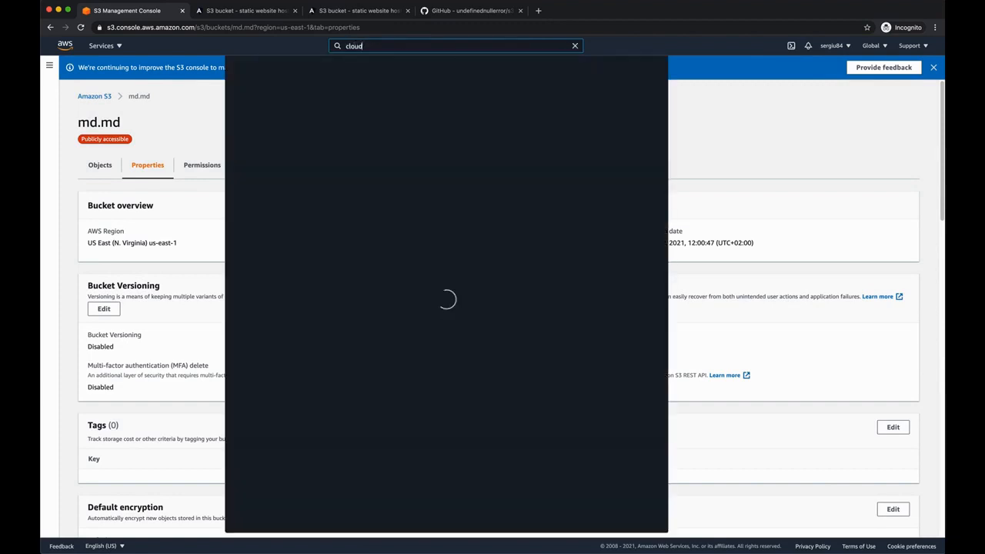
mouse_move(409, 119)
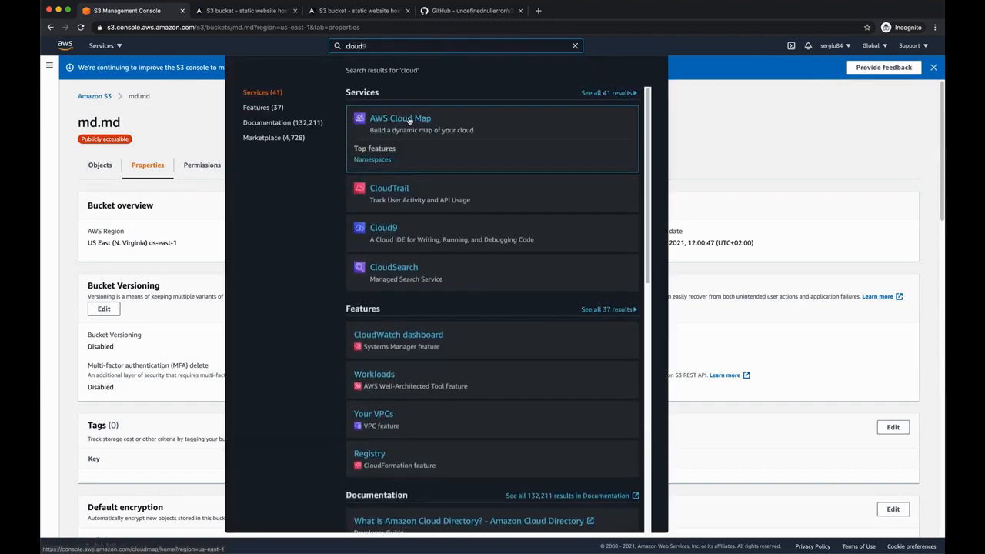
type("front")
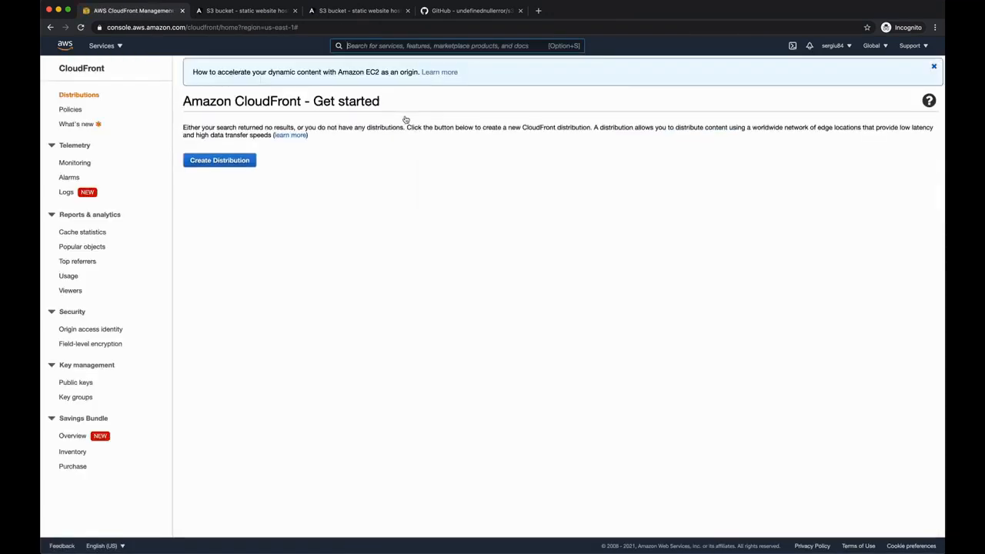
left_click(225, 160)
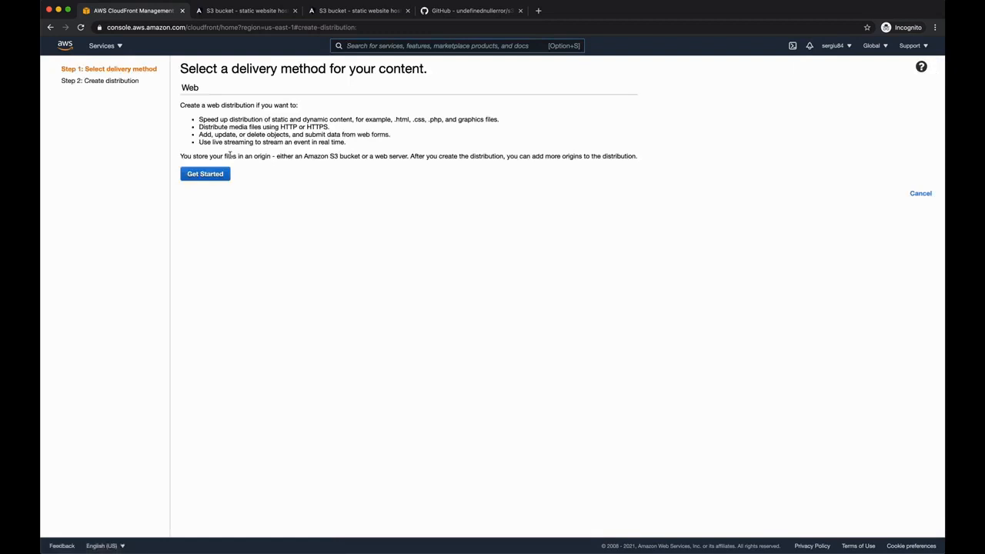
left_click(214, 179)
left_click(332, 107)
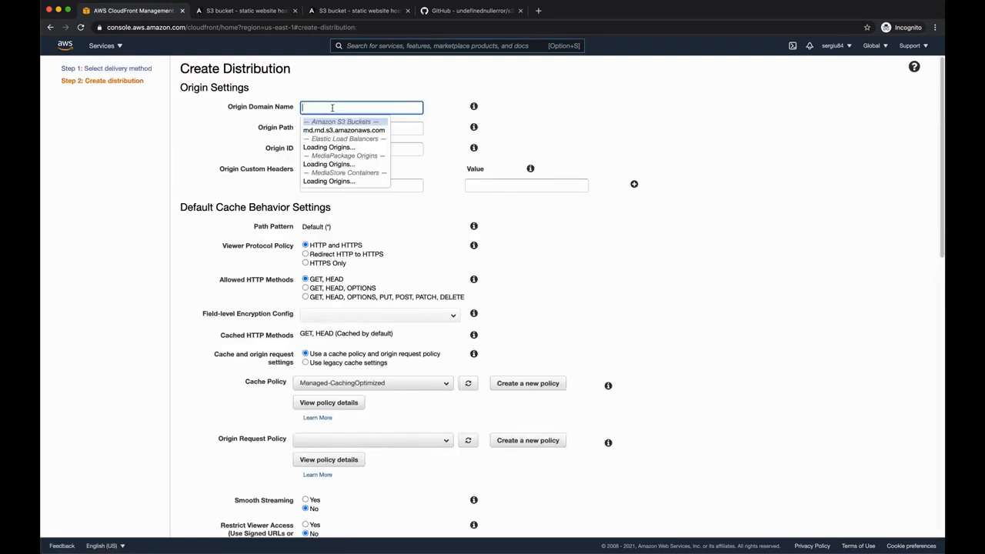
key("super+v")
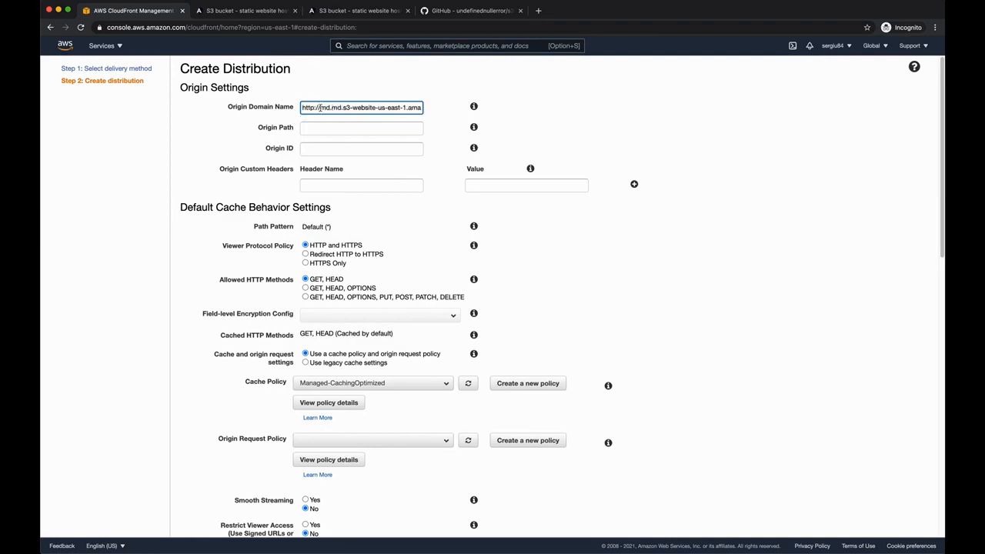
left_click_drag(321, 108, 292, 108)
key("BackSpace")
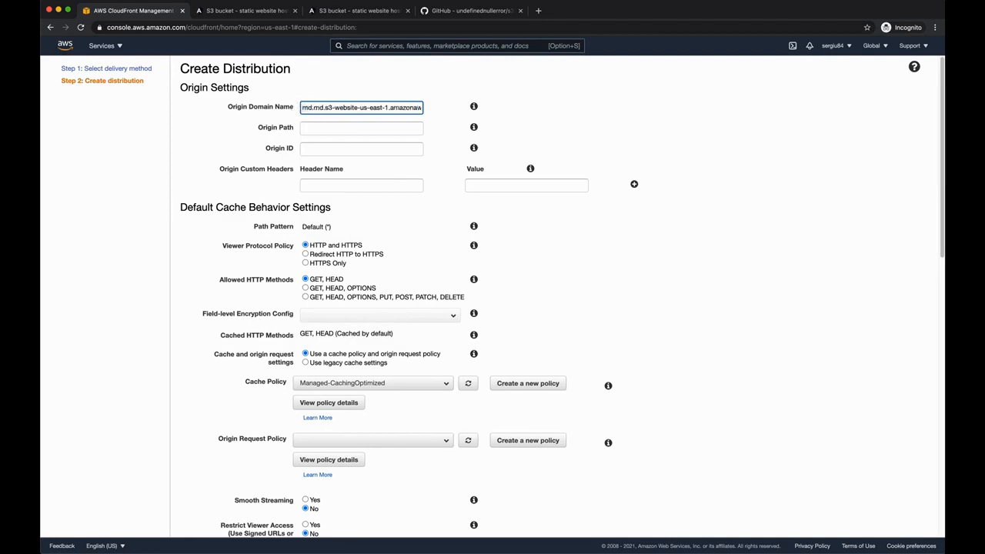
scroll(492, 307, "down", 15)
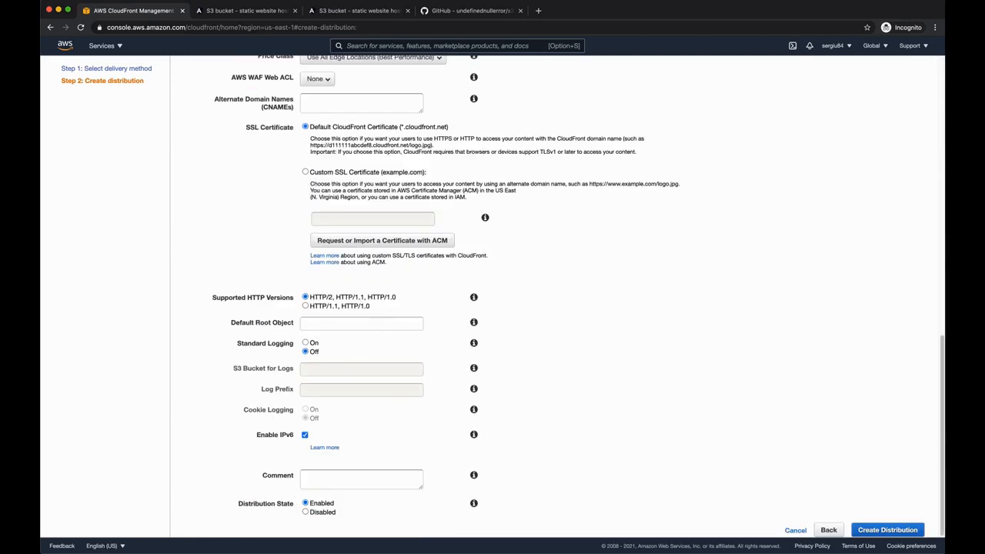
scroll(492, 308, "up", 15)
key("super+Right")
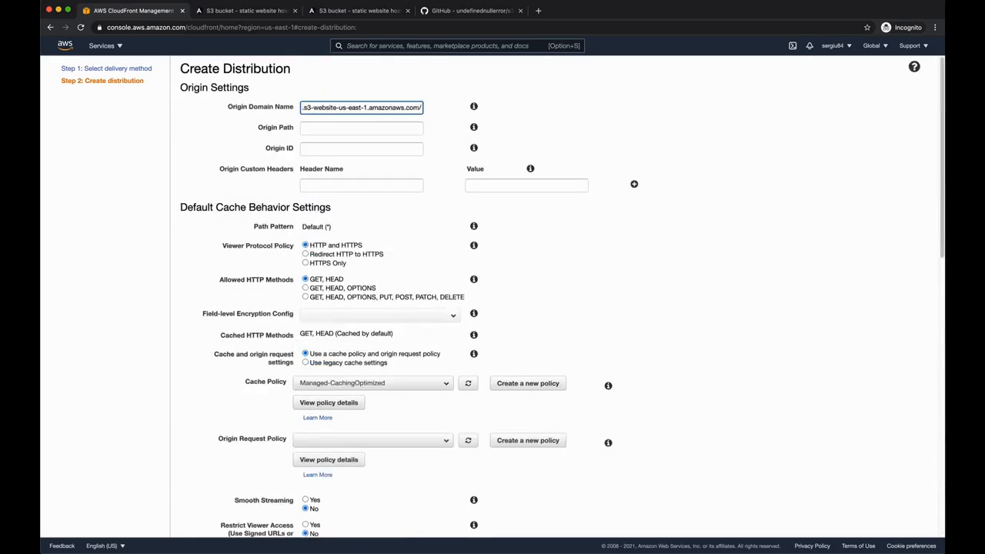
key("BackSpace")
Step: Set the viewer protocol policy to Redirect HTTP to HTTPS and choose the aws.md.md custom SSL certificate
scroll(348, 144, "down", 3)
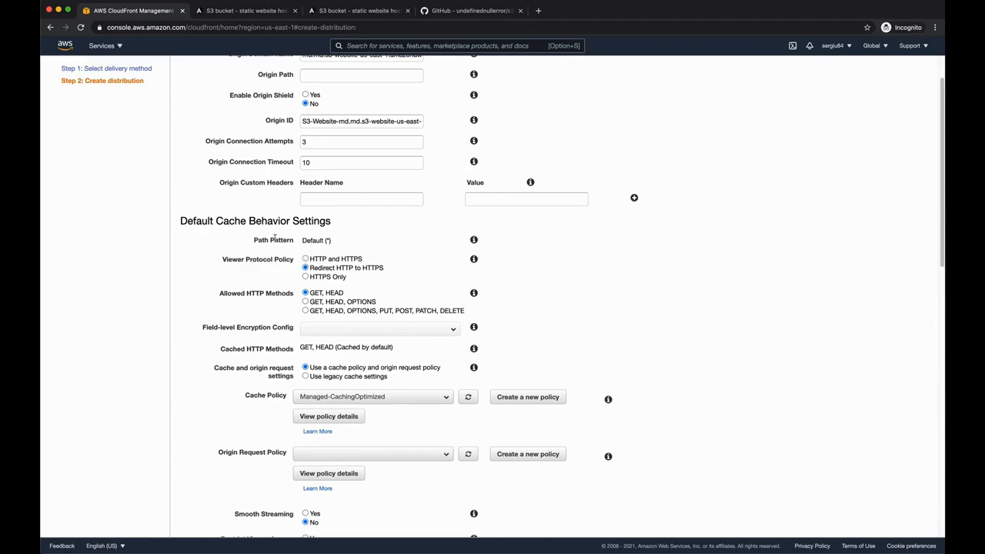
scroll(243, 236, "down", 3)
scroll(243, 236, "down", 2)
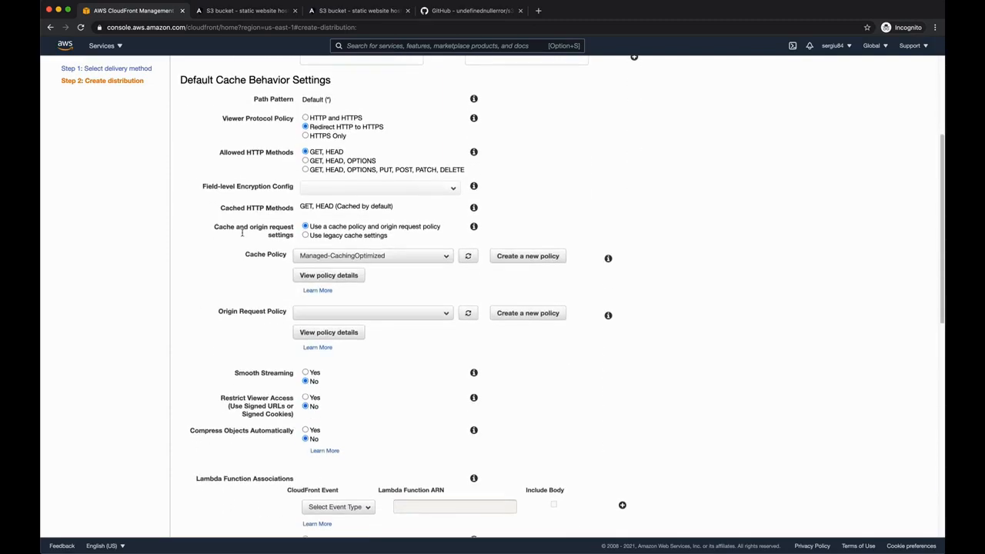
scroll(242, 232, "down", 8)
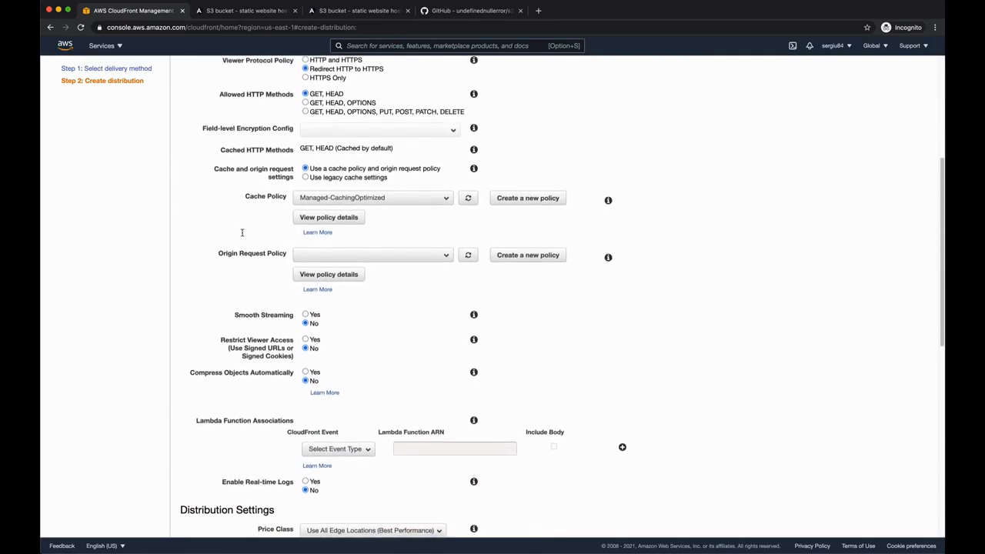
scroll(241, 232, "down", 4)
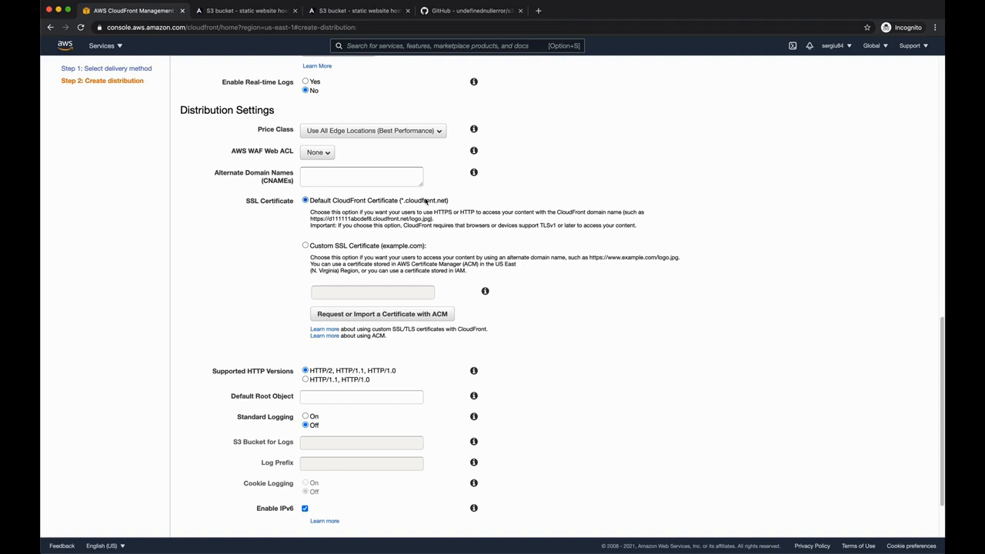
left_click(327, 246)
left_click(365, 296)
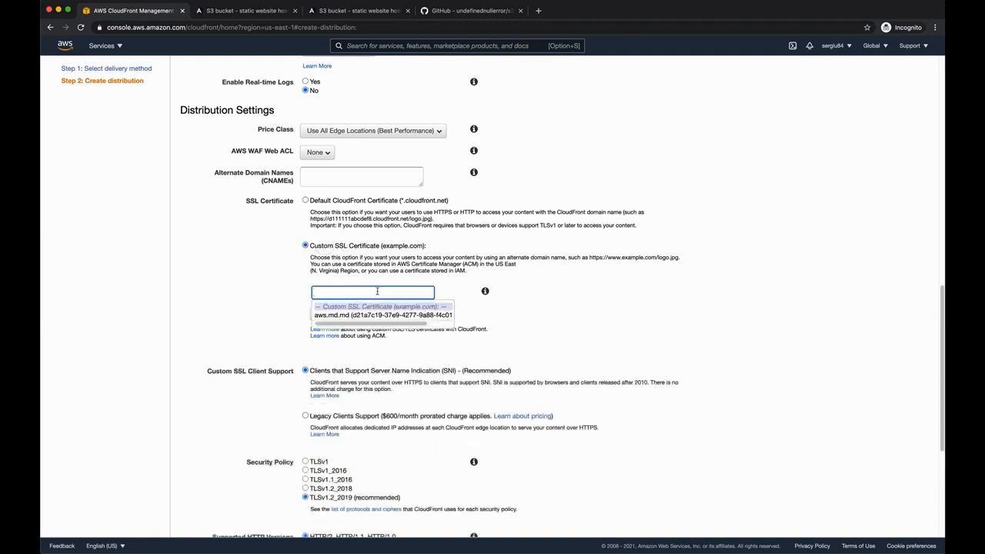
left_click(377, 315)
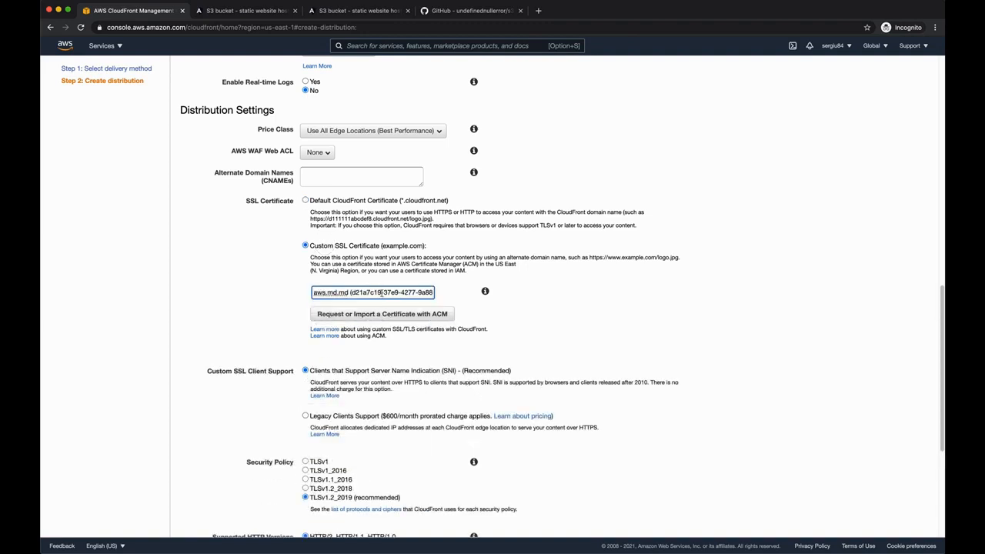
Step: Enter aws.md.md as the alternate domain name, trying aws2.md.md as a second entry and removing it
left_click(342, 175)
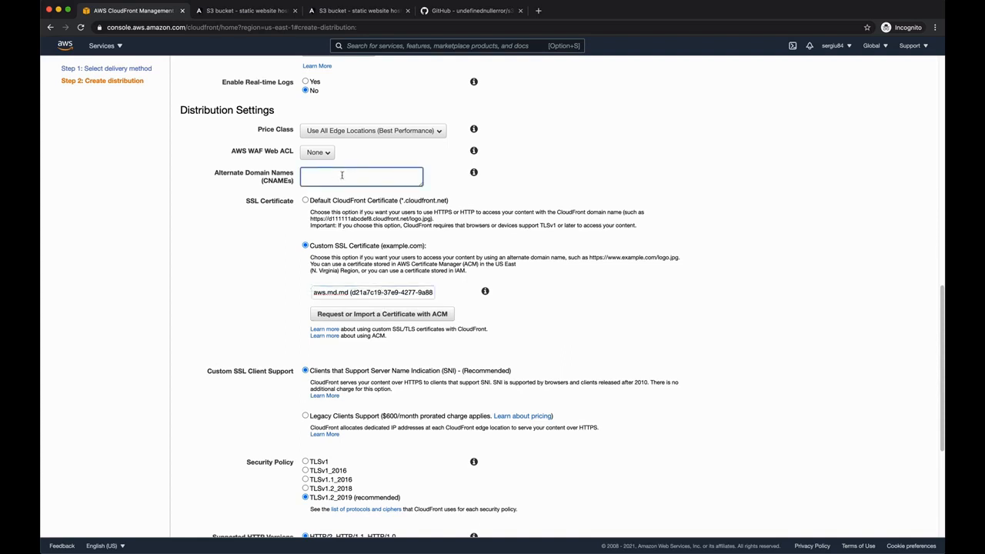
type("aws.md.md aws2.md.md")
key("super+a")
key("shift+Down")
key("shift+Down")
key("BackSpace")
key("BackSpace")
key("BackSpace")
key("BackSpace")
key("BackSpace")
key("BackSpace")
key("BackSpace")
key("BackSpace")
key("BackSpace")
Step: Create the CloudFront distribution with the configured settings and wait for its deployment
scroll(407, 256, "down", 5)
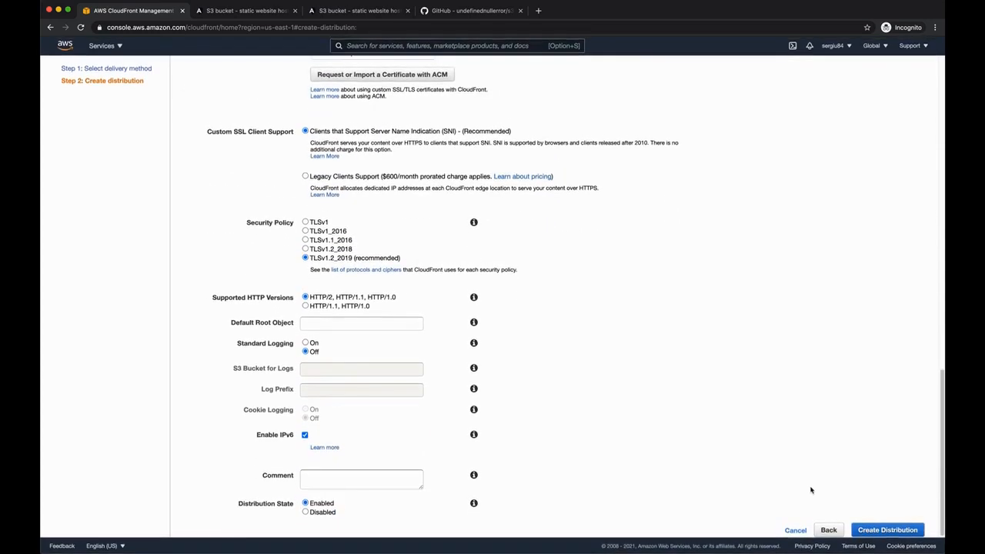
left_click(875, 525)
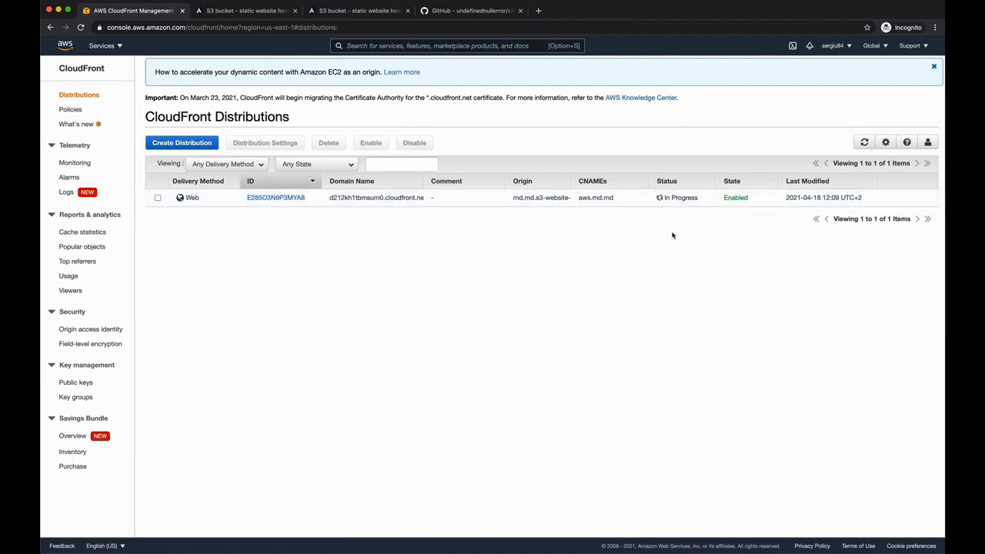
left_click(703, 241)
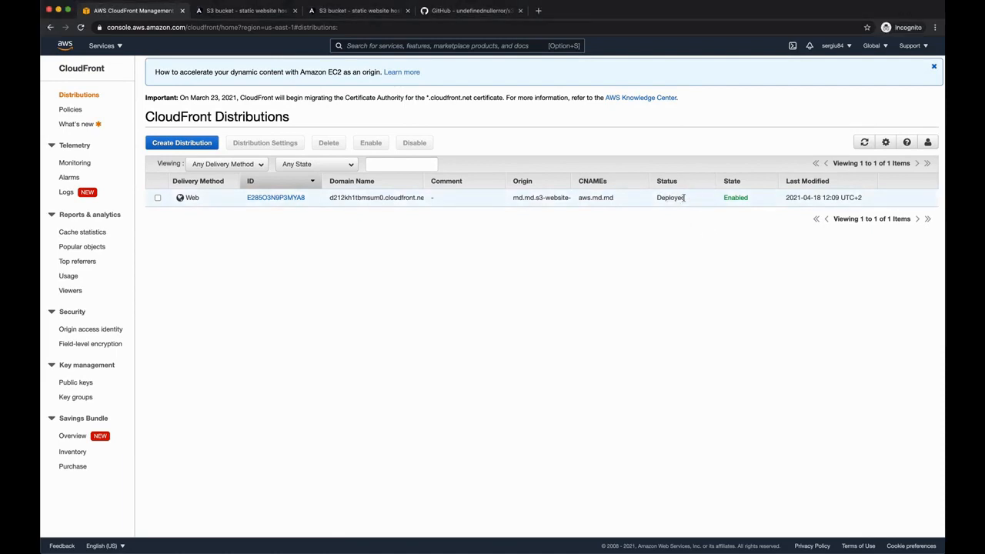
Step: Open the new distribution's general details and highlight its CloudFront domain name
left_click(266, 198)
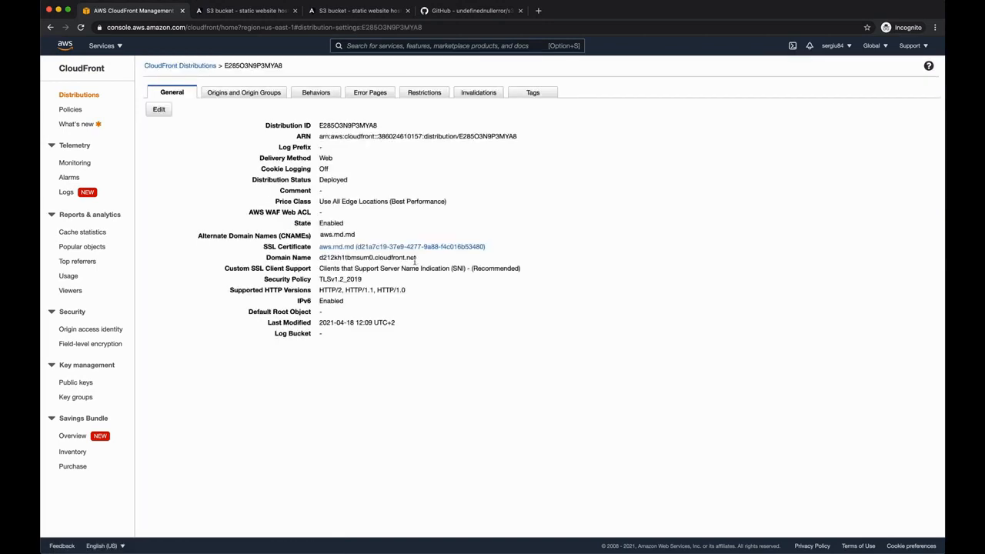
double_click(415, 260)
triple_click(416, 259)
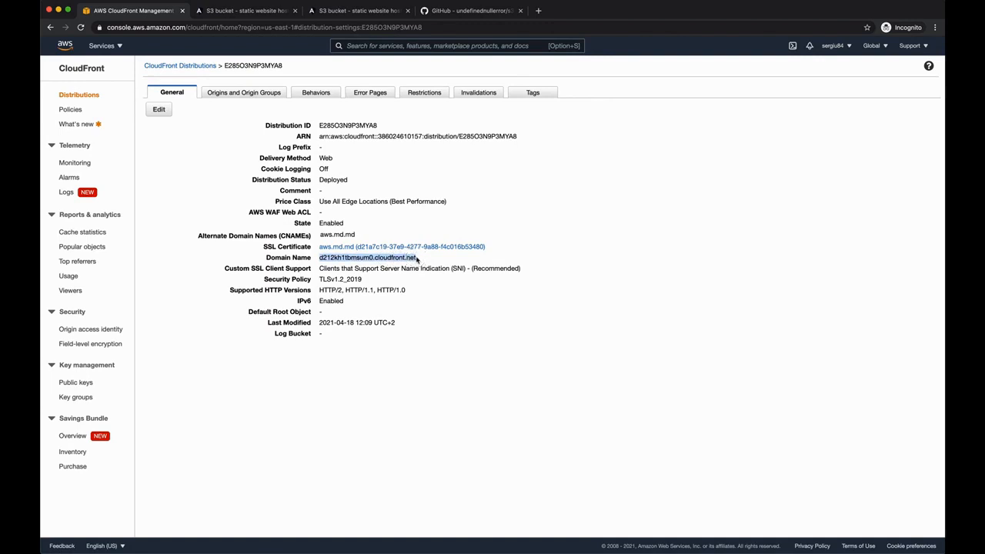
Step: Find the Route 53 service and open the records of the aws.md.md hosted zone
left_click(356, 46)
type("route")
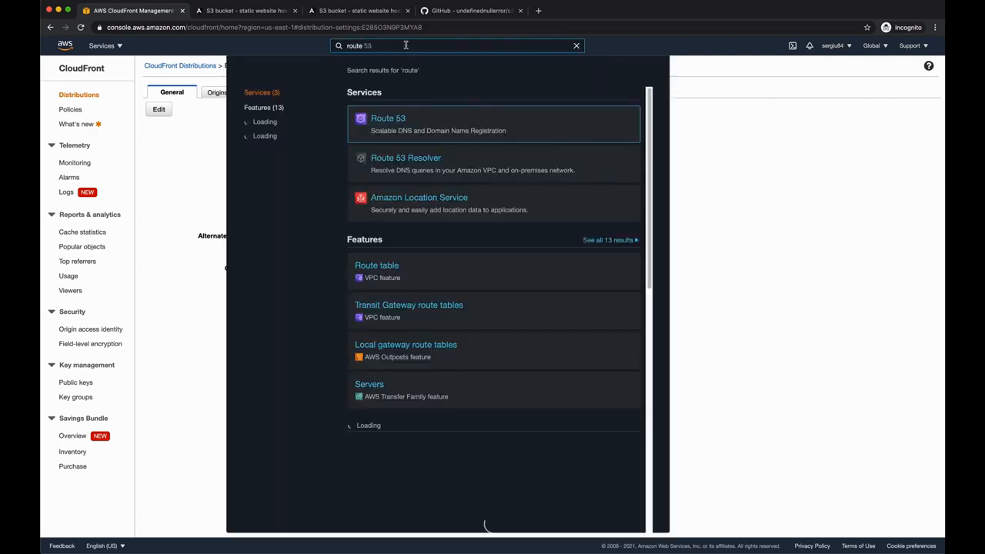
left_click(391, 119)
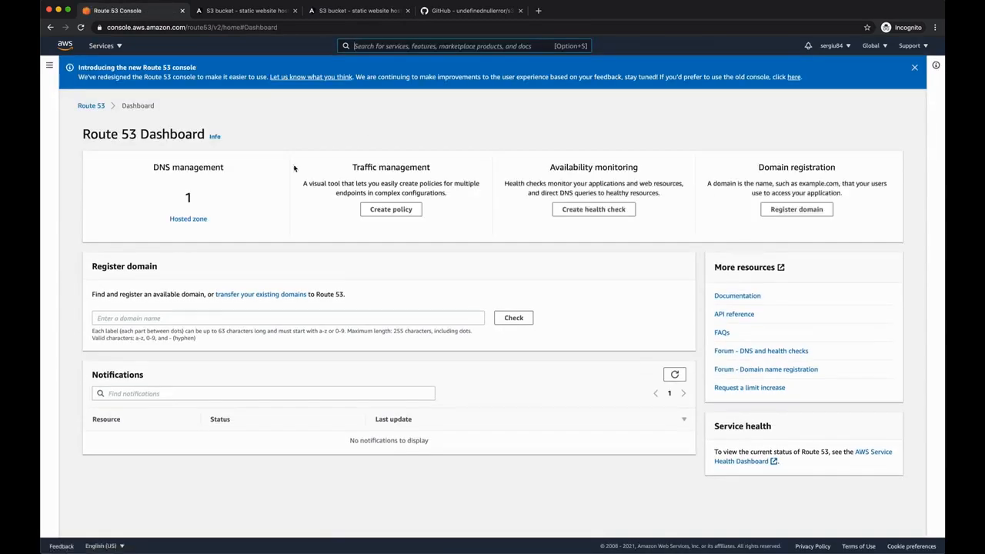
left_click(196, 220)
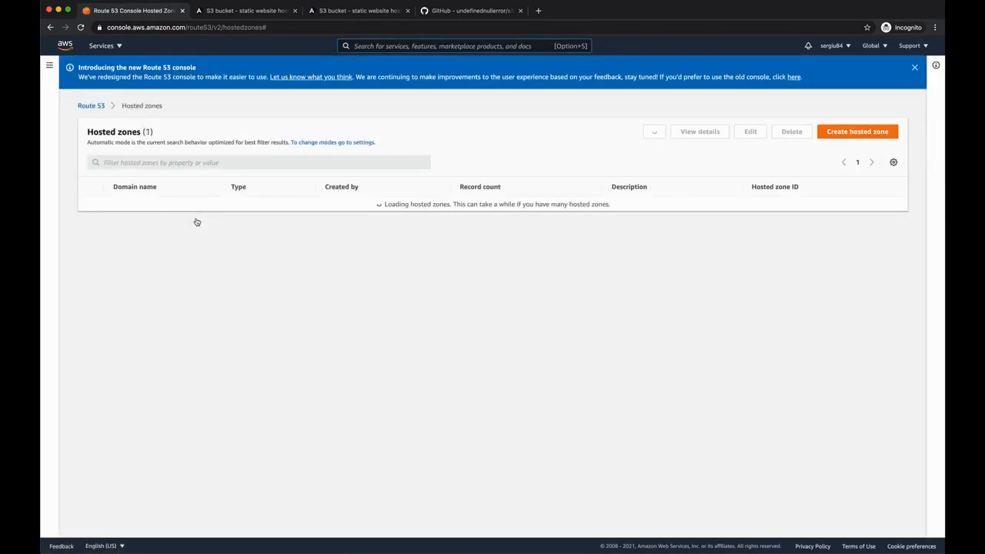
left_click(137, 204)
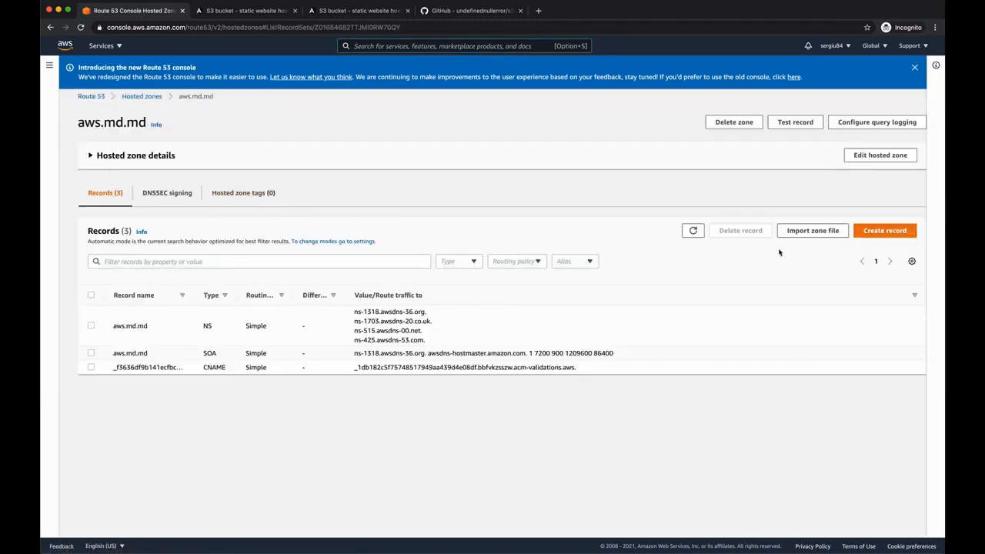
Step: Create an A record for aws.md.md as an alias to the CloudFront distribution d212kh1tbmsum0.cloudfront.net
left_click(884, 233)
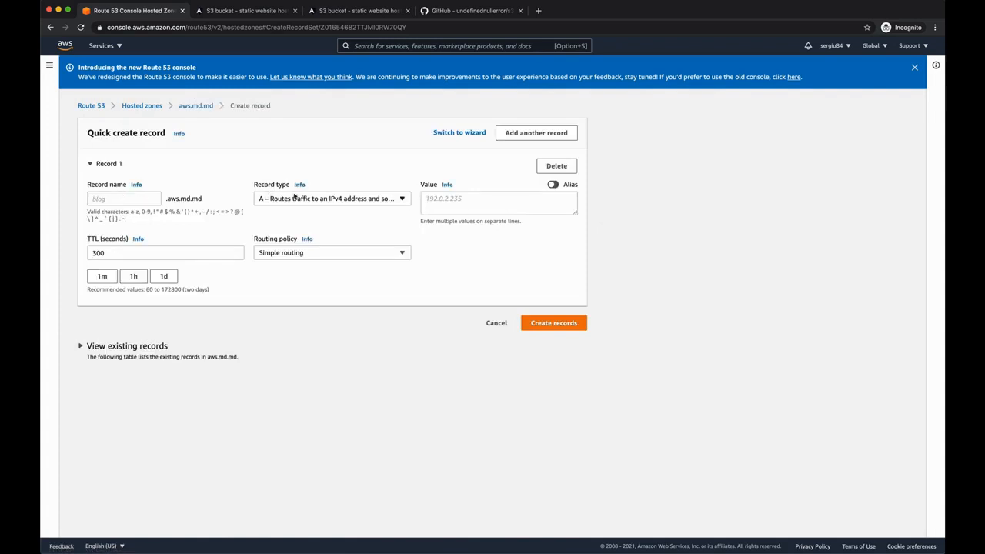
left_click(552, 185)
left_click(533, 200)
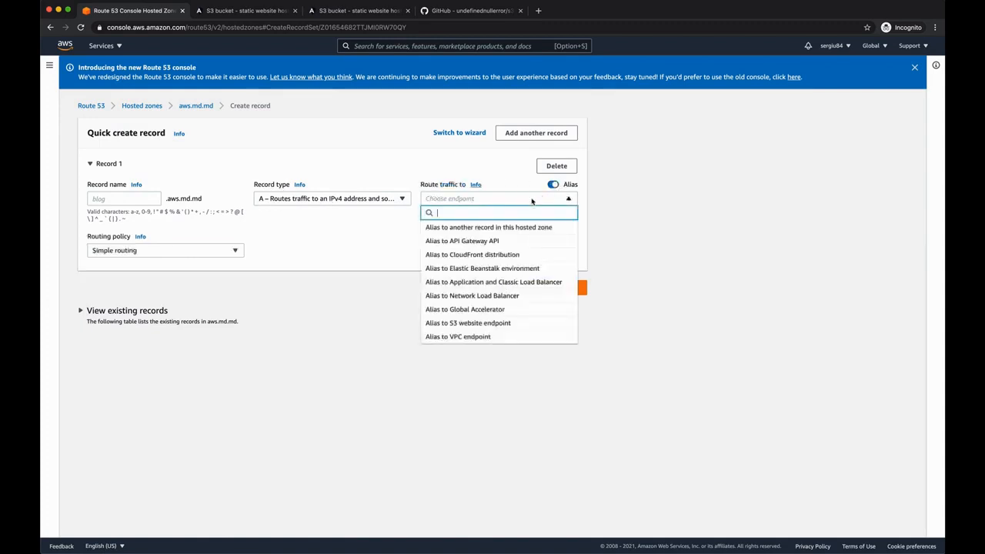
type("clou")
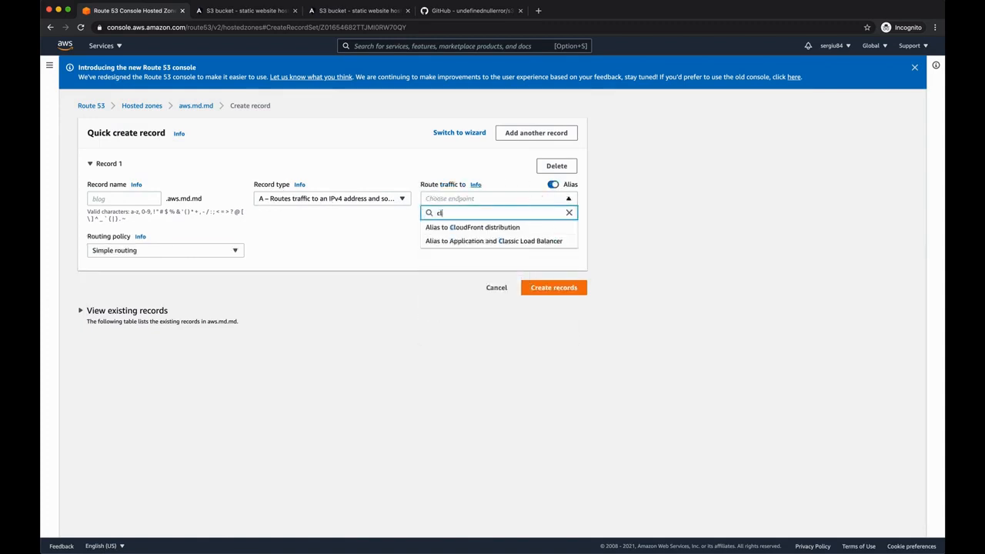
left_click(523, 227)
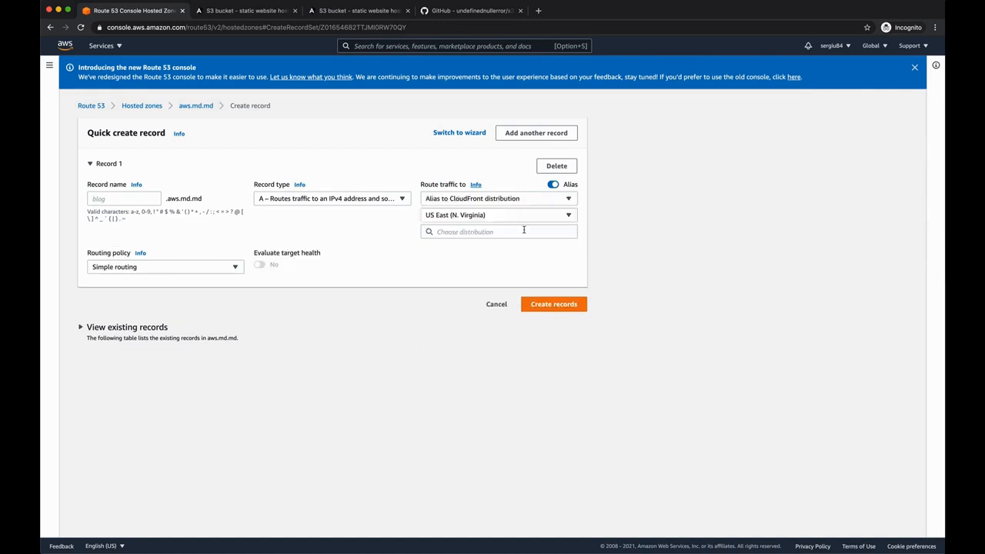
left_click(523, 231)
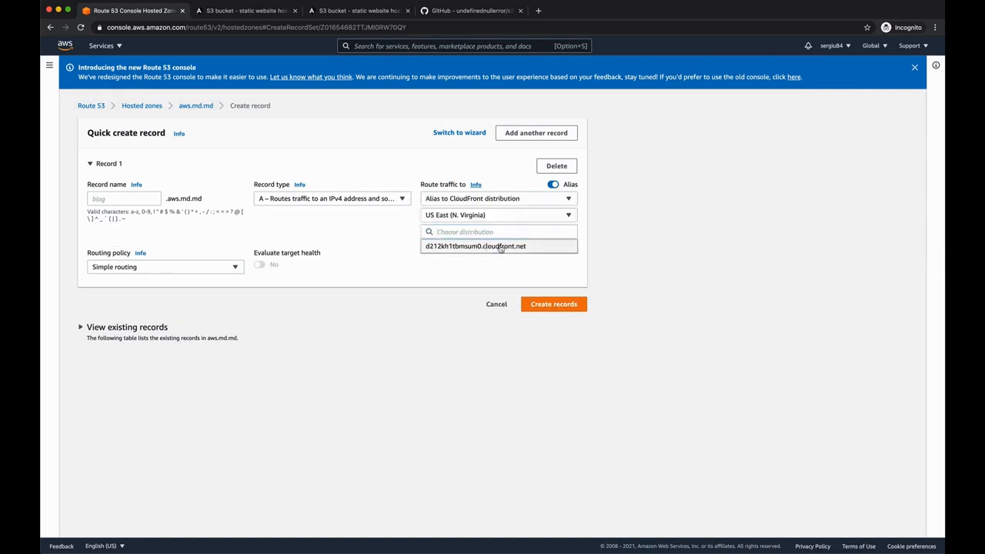
left_click(500, 246)
left_click(543, 306)
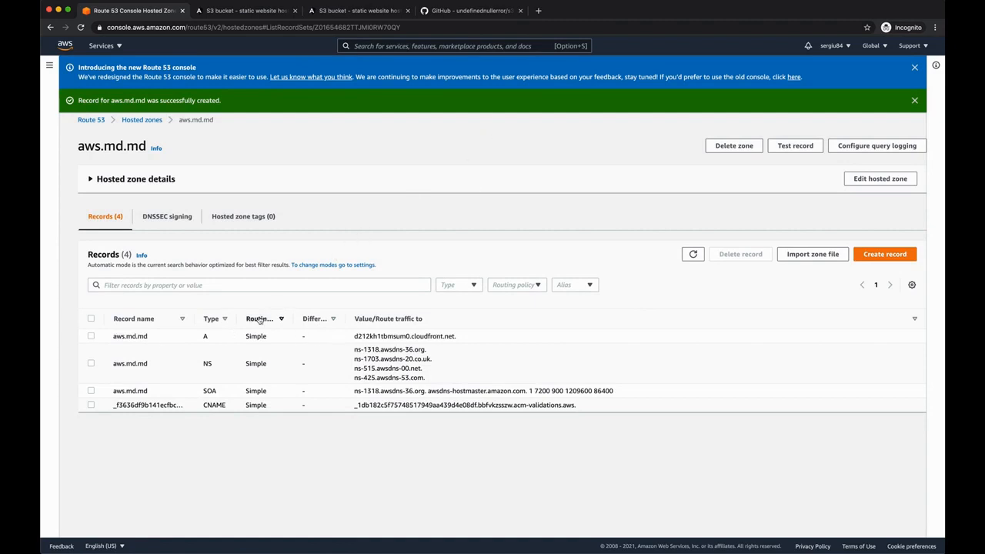
Step: Load aws.md.md in a new browser tab to check the hosted Angular app
left_click(539, 11)
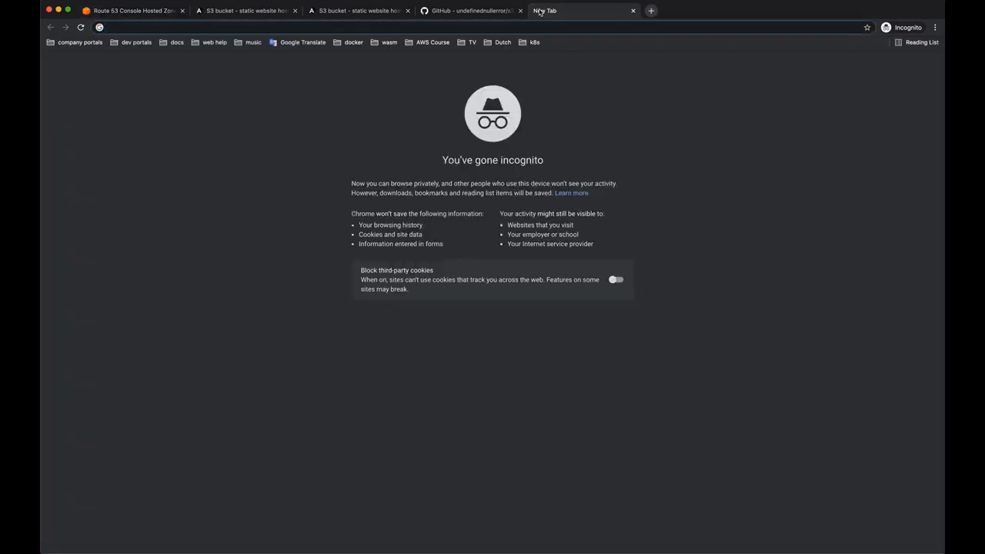
type("aws.md.md")
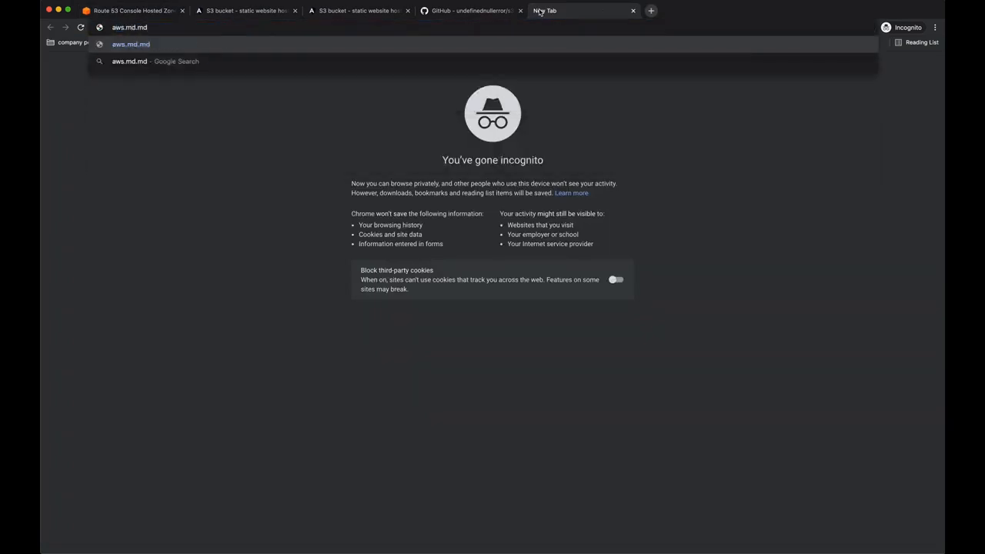
key("Return")
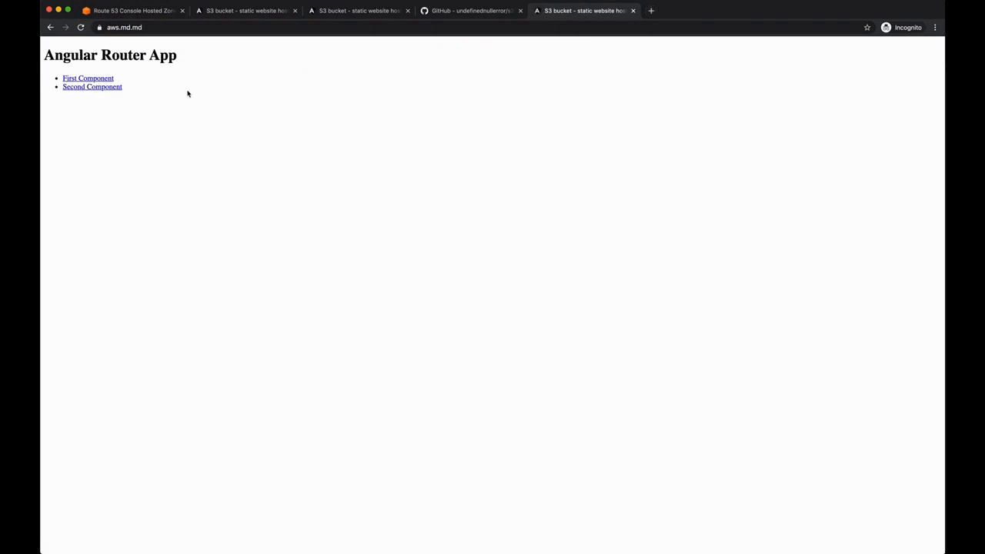
Step: Switch between the Second Component and First Component routes, then reload the page on the /second route
left_click(91, 87)
left_click(98, 77)
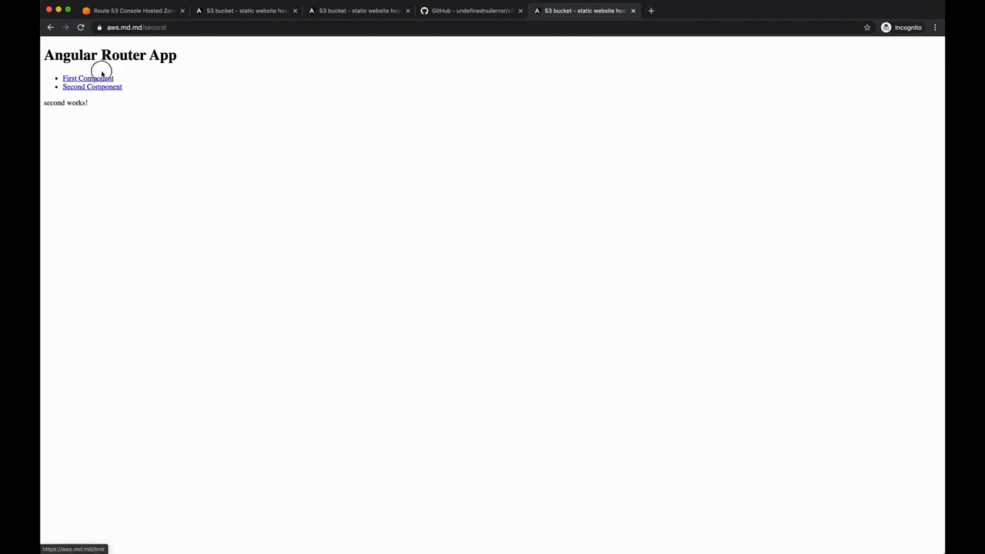
left_click(102, 86)
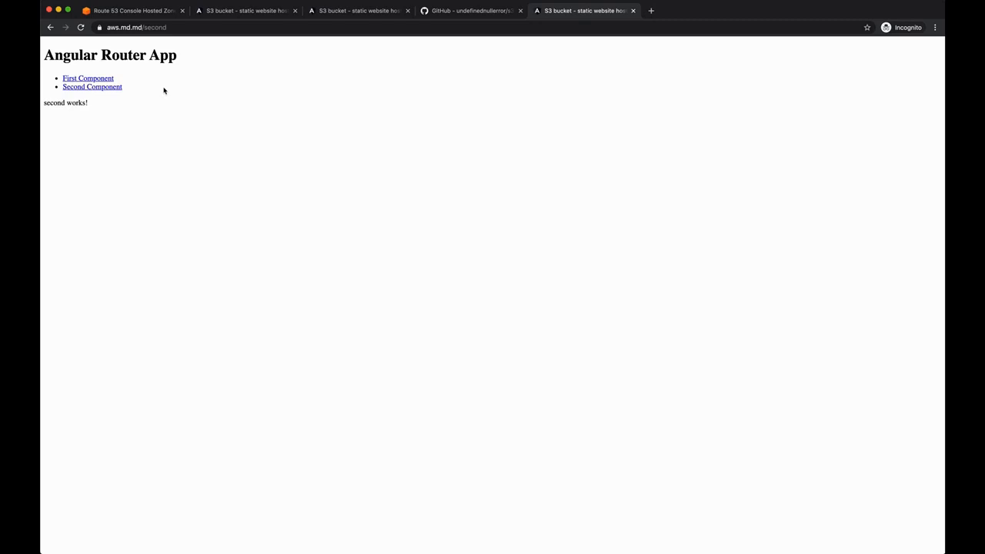
key("super+r")
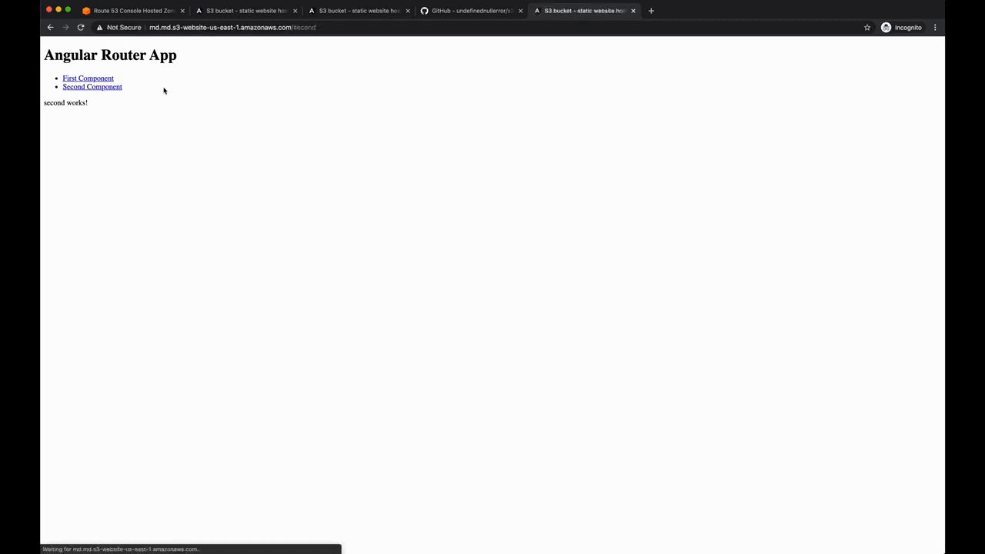
Step: Highlight the S3 website endpoint host in the address of the reloaded page
left_click_drag(250, 29, 190, 30)
left_click(203, 70)
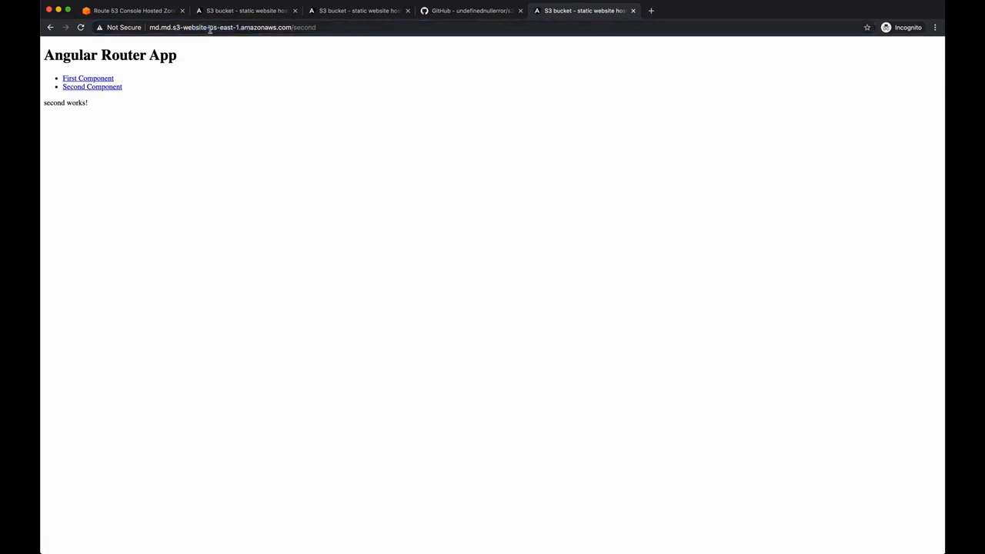
left_click_drag(192, 27, 149, 27)
left_click(178, 67)
Step: Return to the AWS console, find the S3 service and open the md.md bucket
left_click(148, 11)
left_click(391, 46)
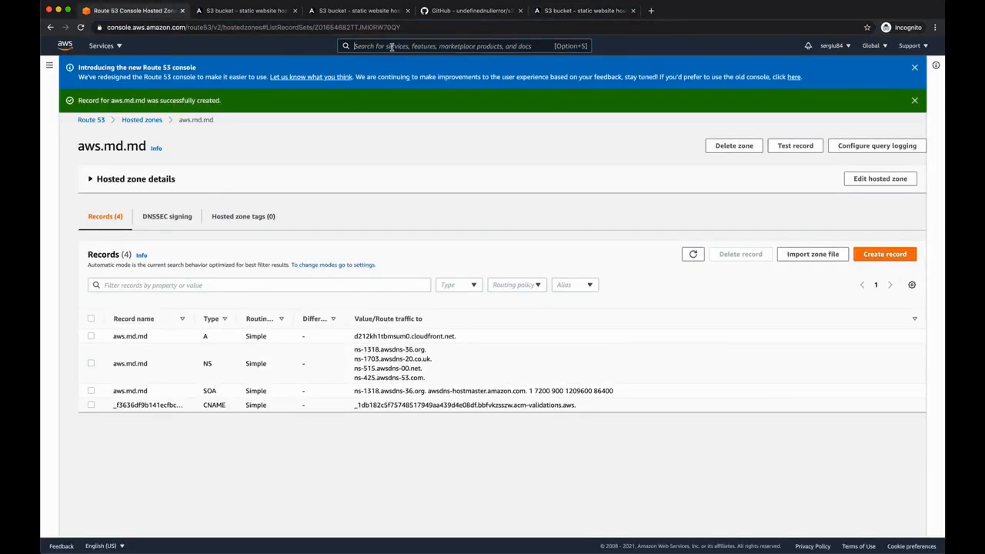
type("s3")
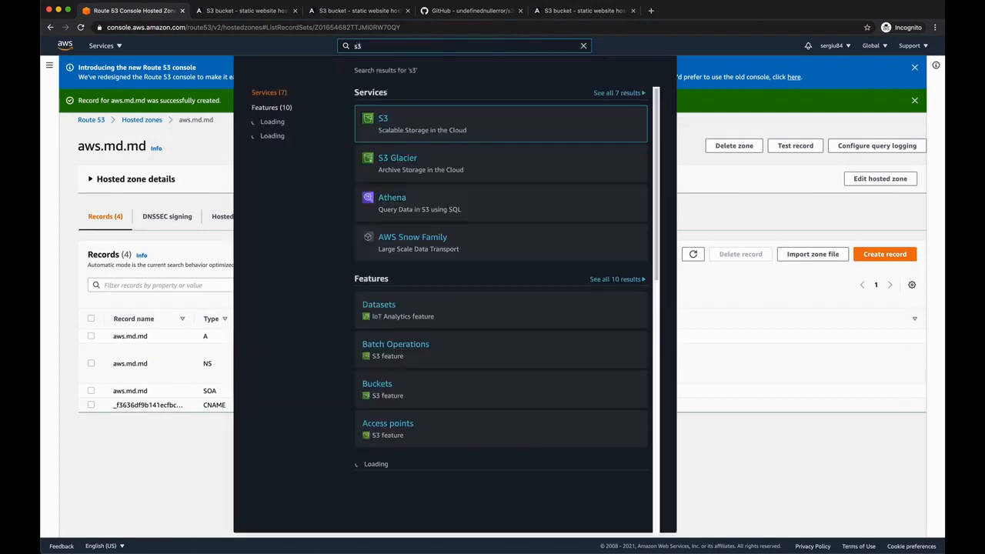
left_click(384, 119)
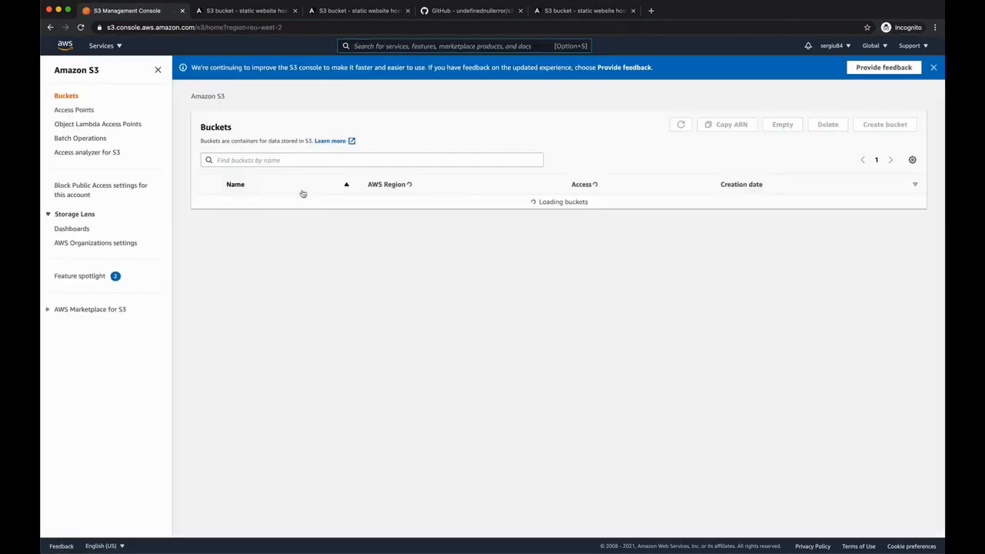
left_click(242, 203)
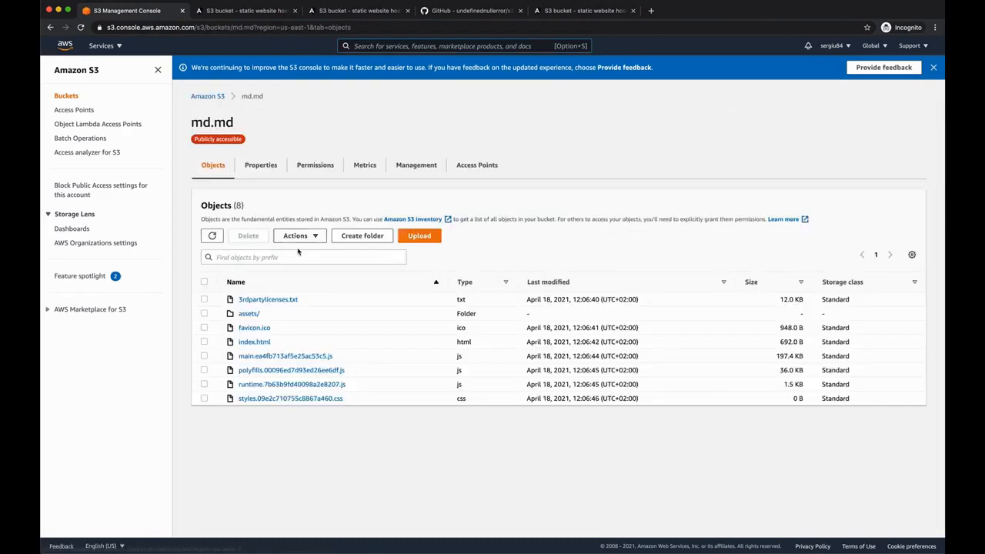
Step: Open the md.md bucket's static website hosting settings for editing, at the redirection rules
left_click(267, 167)
scroll(307, 223, "down", 10)
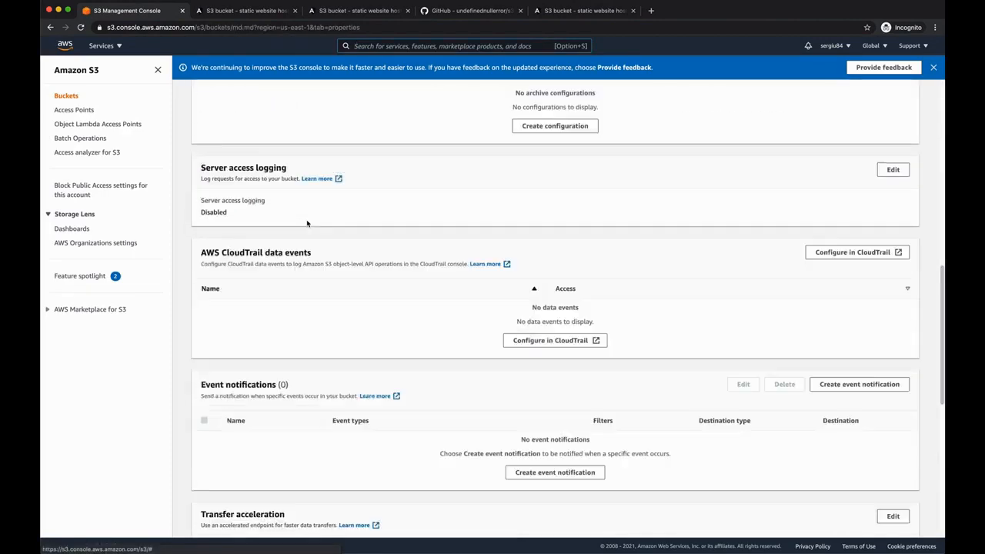
scroll(306, 223, "down", 5)
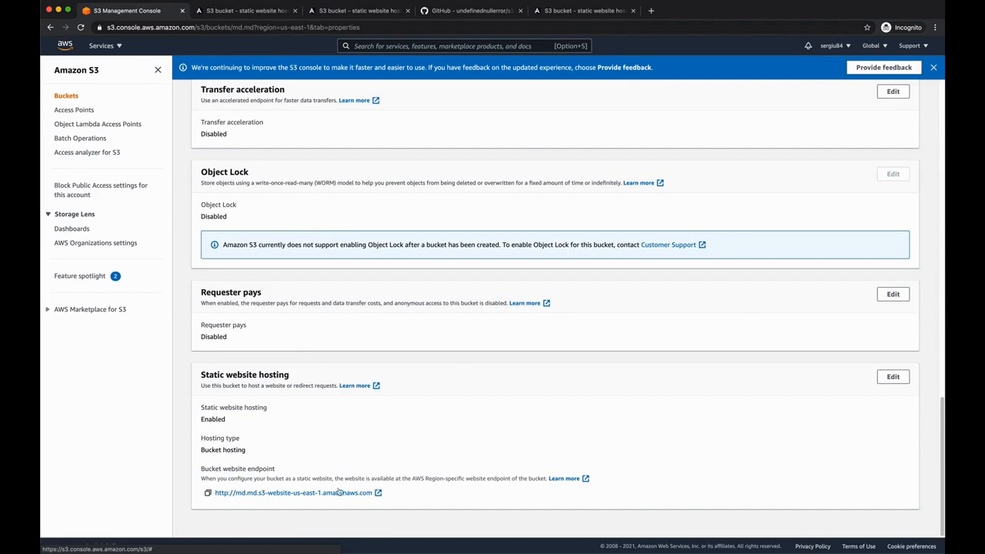
left_click(891, 377)
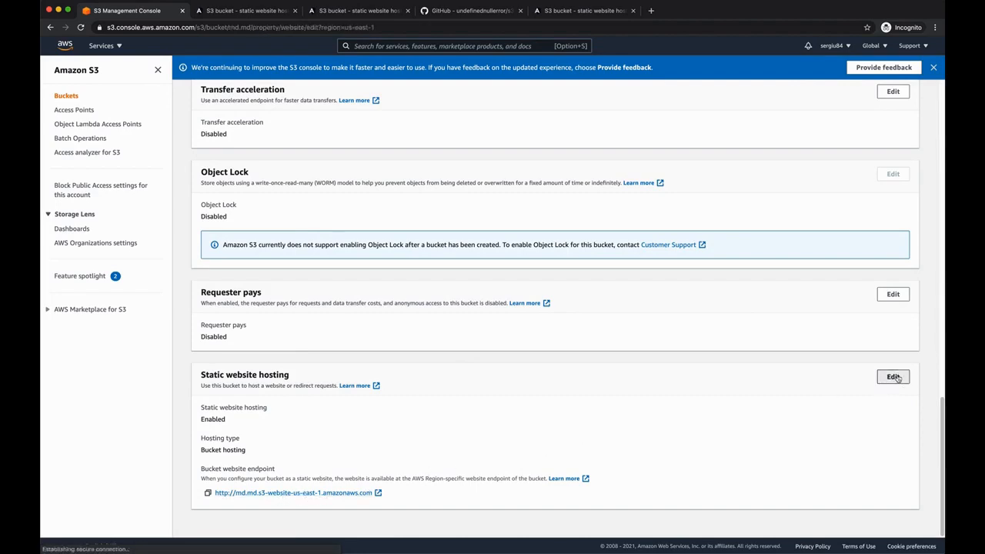
scroll(462, 367, "down", 5)
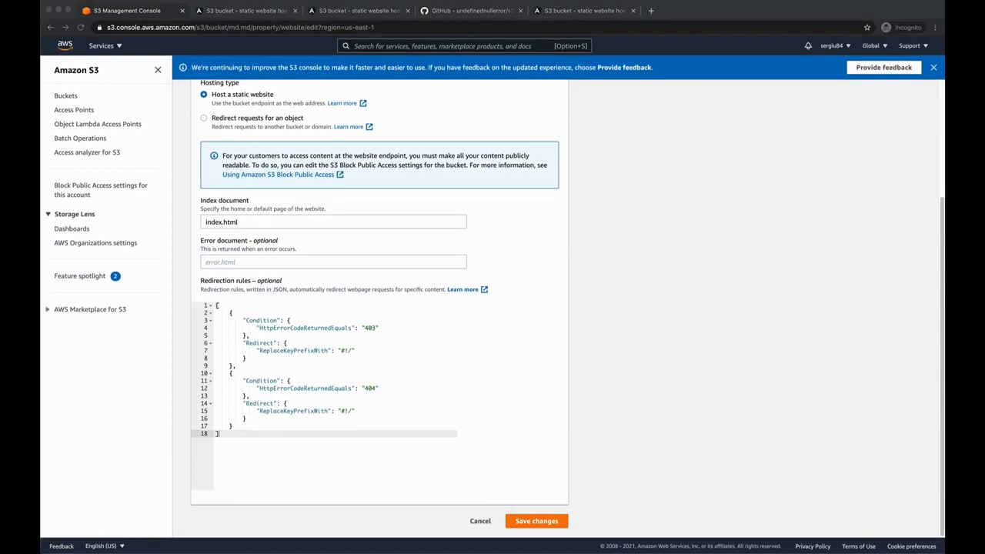
Step: Replace the redirection rules with 403 and 404 rules using HostName aws.md.md, Protocol https and ReplaceKeyPrefixWith #!/, and save the changes
left_click(418, 367)
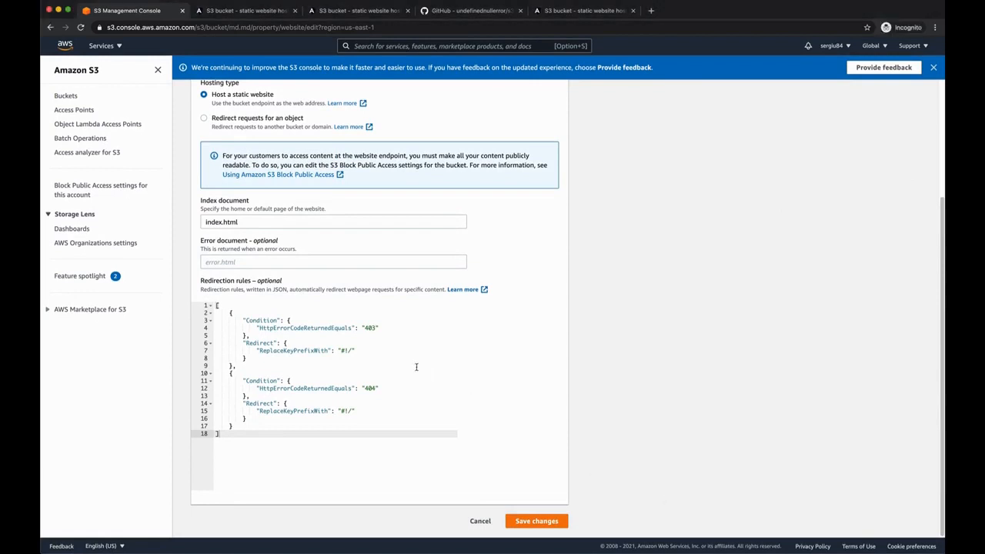
key("super+a")
type("[     {         \"Condition\": {             \"HttpErrorCodeReturnedEquals\": \"403\"         },         \"Redirect\": {             \"HostName\": \"aws.md.md\",             \"Protocol\": \"https\",             \"ReplaceKeyPrefixWith\": \"#!/\"         }     },     {         \"Condition\": {             \"HttpErrorCodeReturnedEquals\": \"404\"         },         \"Redirect\": {             \"HostName\": \"aws.md.md\",             \"Protocol\": \"https\",             \"ReplaceKeyPrefixWith\": \"#!/\"         }     } ]")
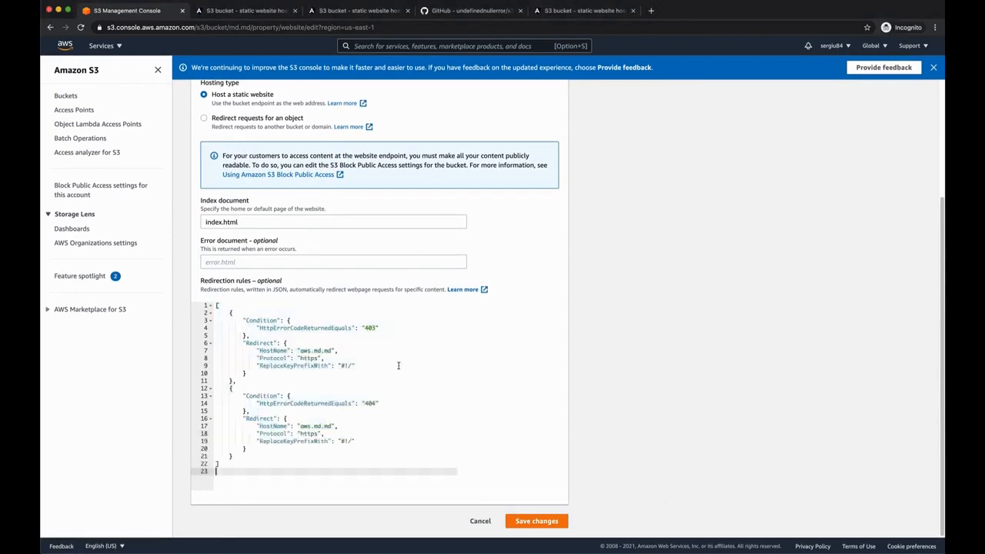
left_click_drag(260, 351, 341, 351)
double_click(311, 358)
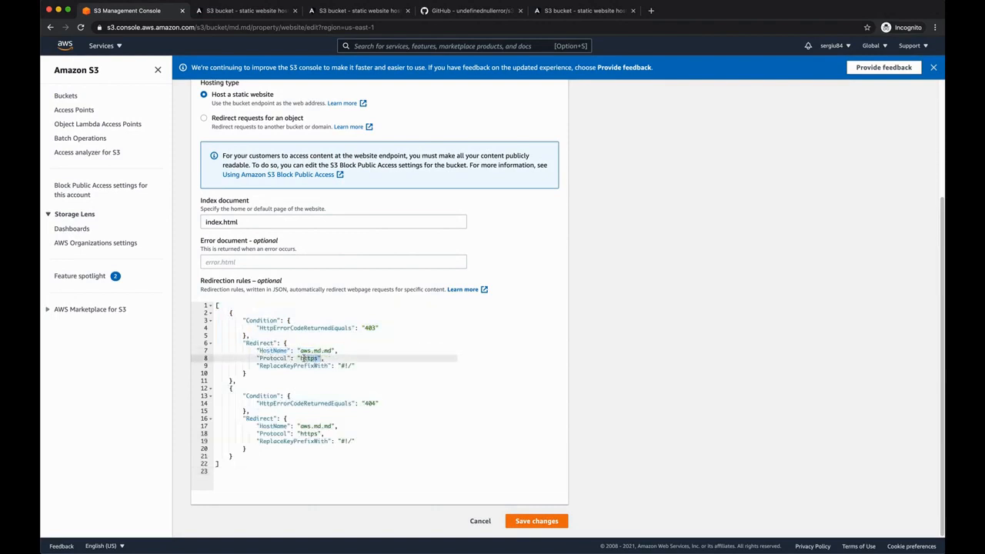
left_click_drag(330, 433, 297, 426)
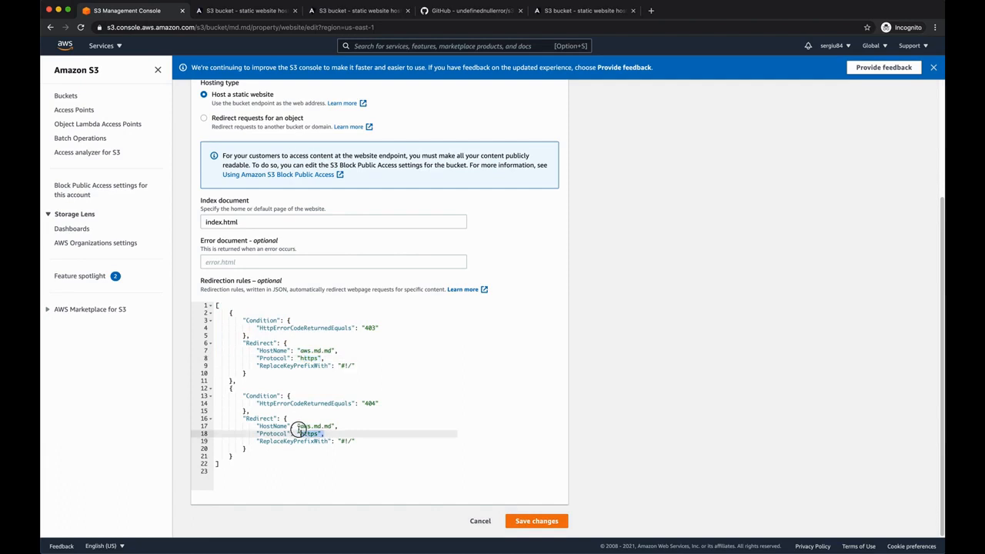
left_click(385, 433)
left_click(535, 525)
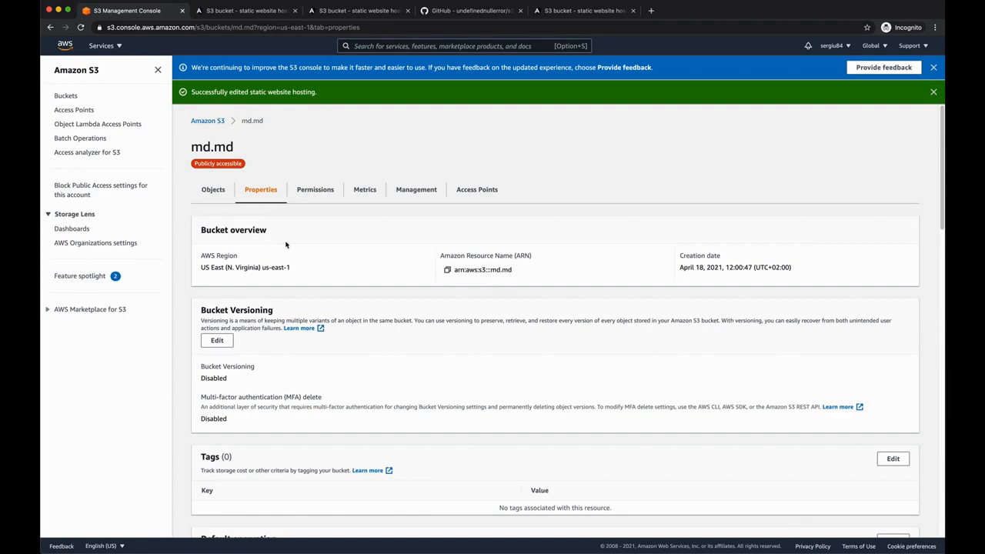
Step: Find the CloudFront service and open the details of the aws.md.md distribution
left_click(392, 46)
type("cloud9")
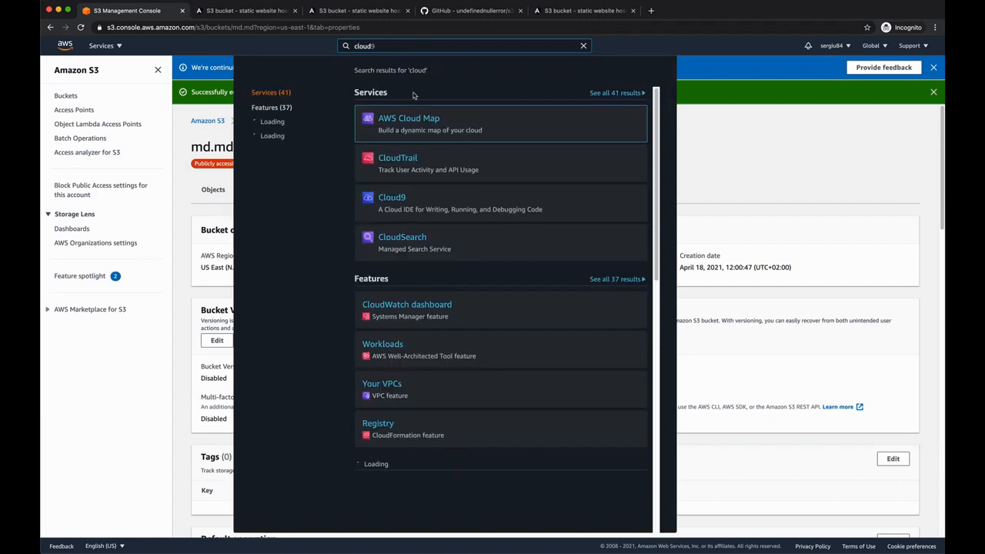
key("BackSpace")
type("front")
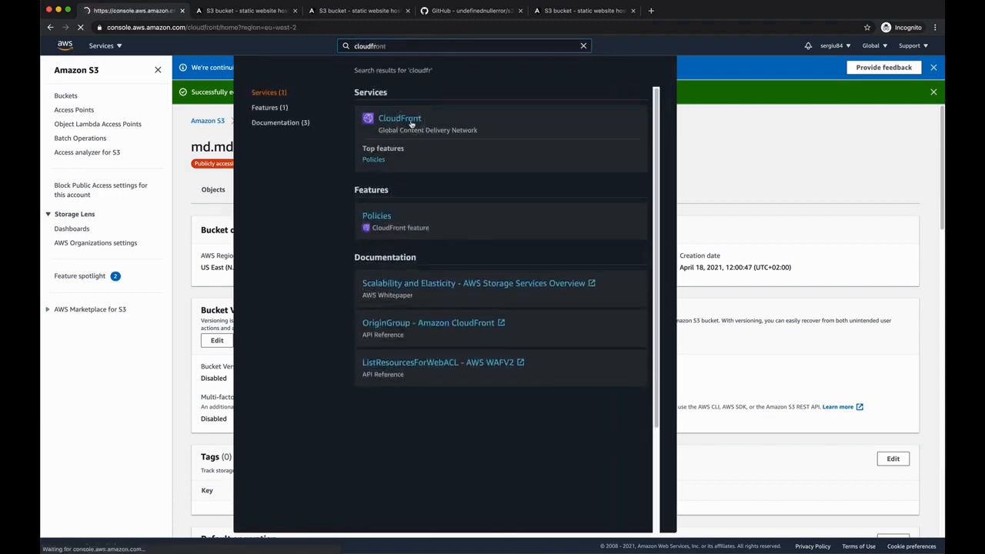
left_click(411, 125)
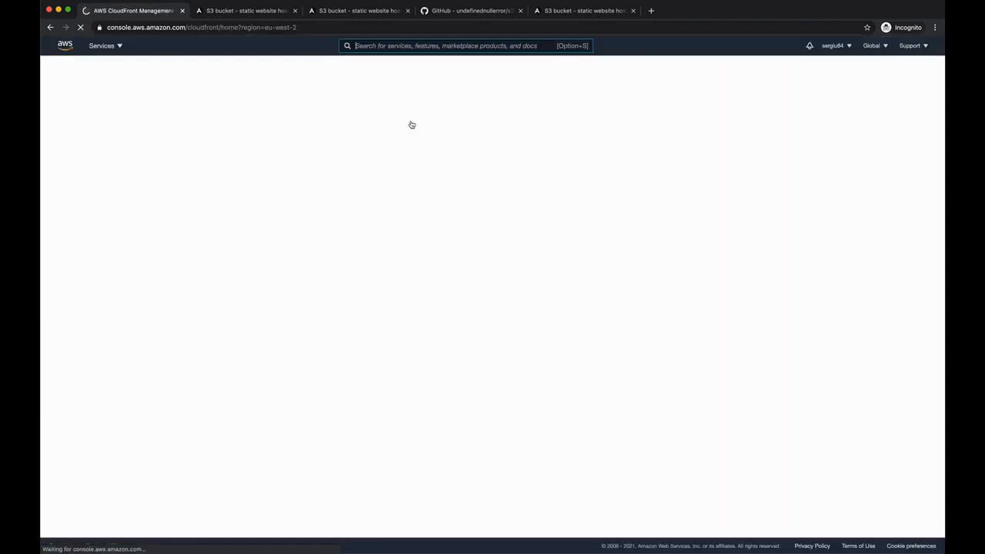
left_click(327, 199)
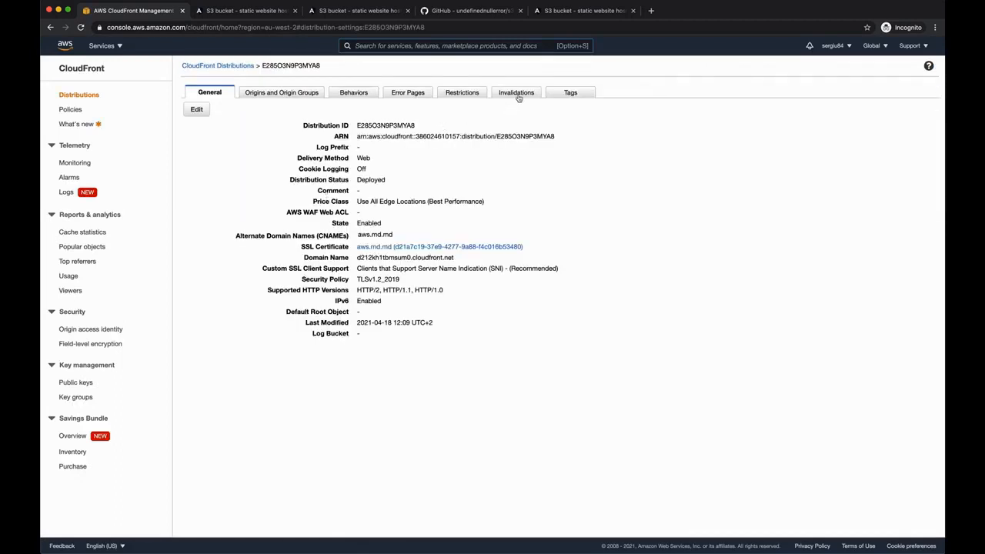
Step: Create an invalidation for the distribution with the object path /*
left_click(520, 93)
left_click(222, 131)
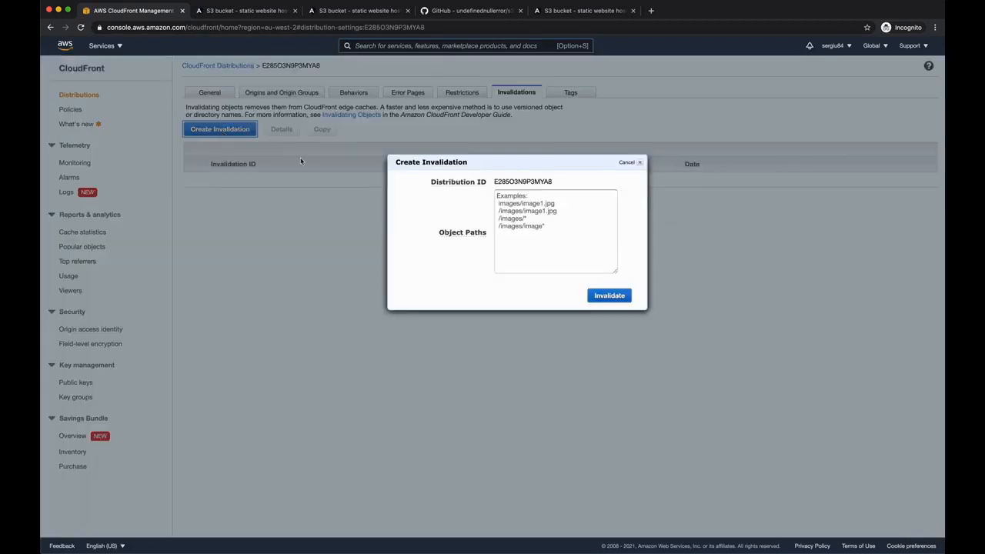
left_click(521, 204)
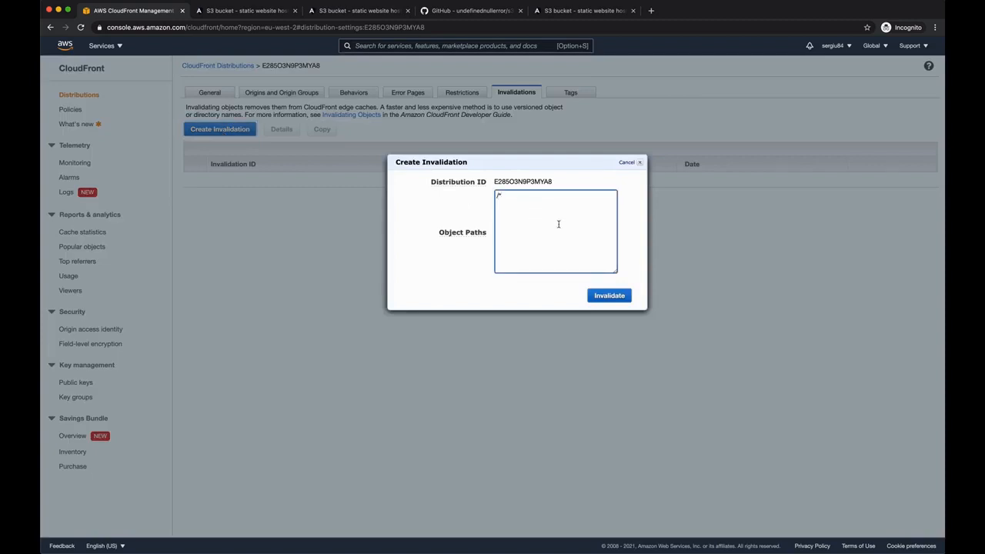
left_click(601, 296)
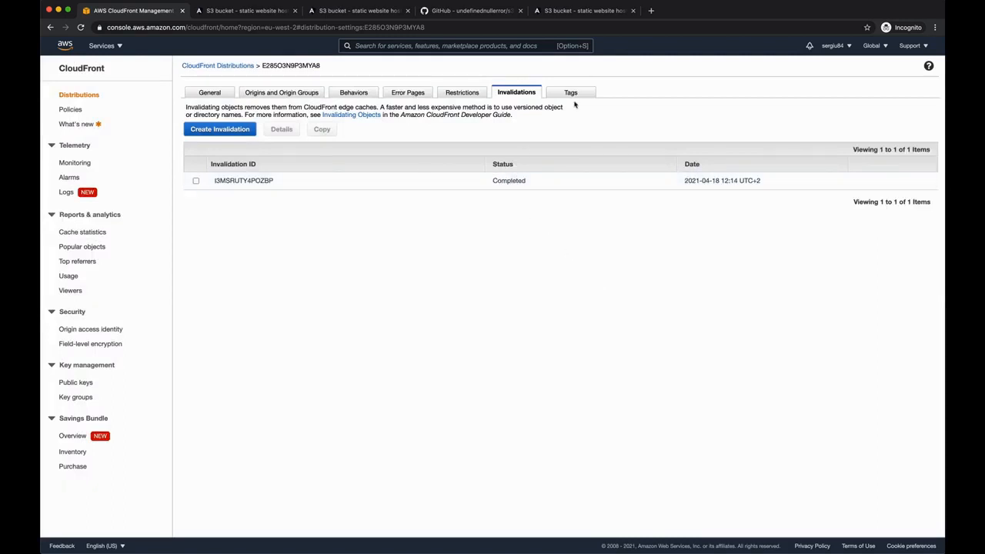
Step: Load aws.md.md in the first browser tab that shows the S3 website endpoint
left_click(240, 10)
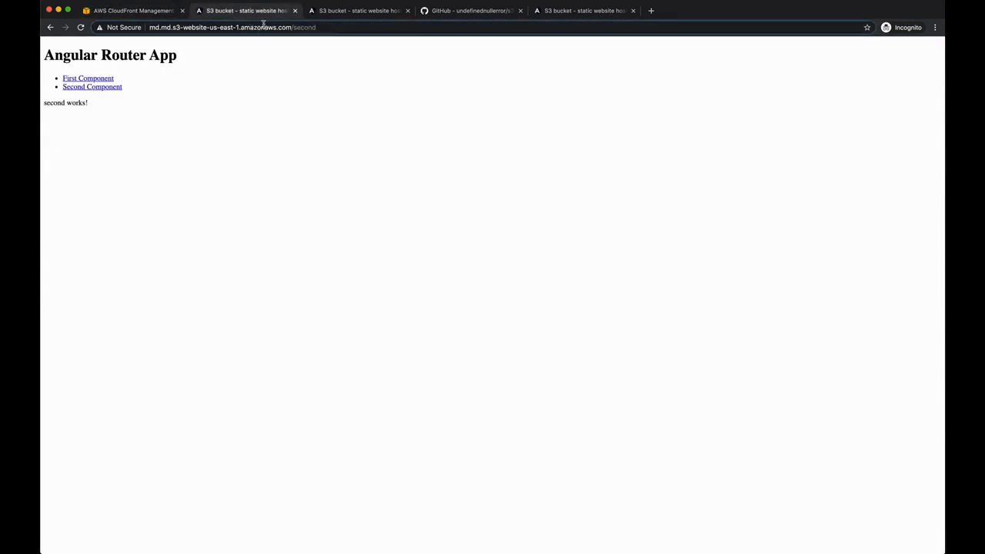
left_click(263, 23)
type("aws.md.md")
key("Return")
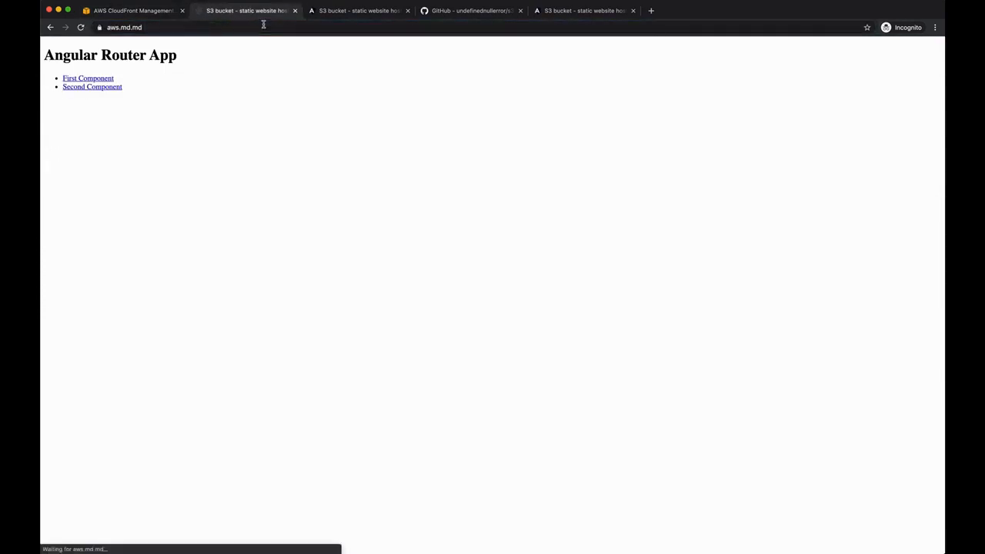
Step: Test the routes on aws.md.md by opening Second Component, reloading the page and opening First Component
left_click(115, 87)
left_click(147, 114)
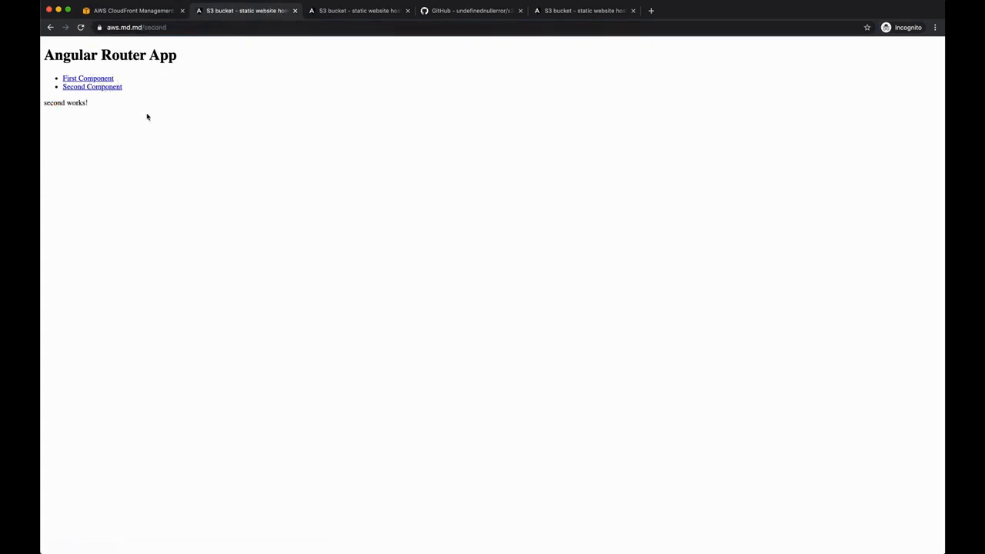
key("super+r")
left_click(112, 80)
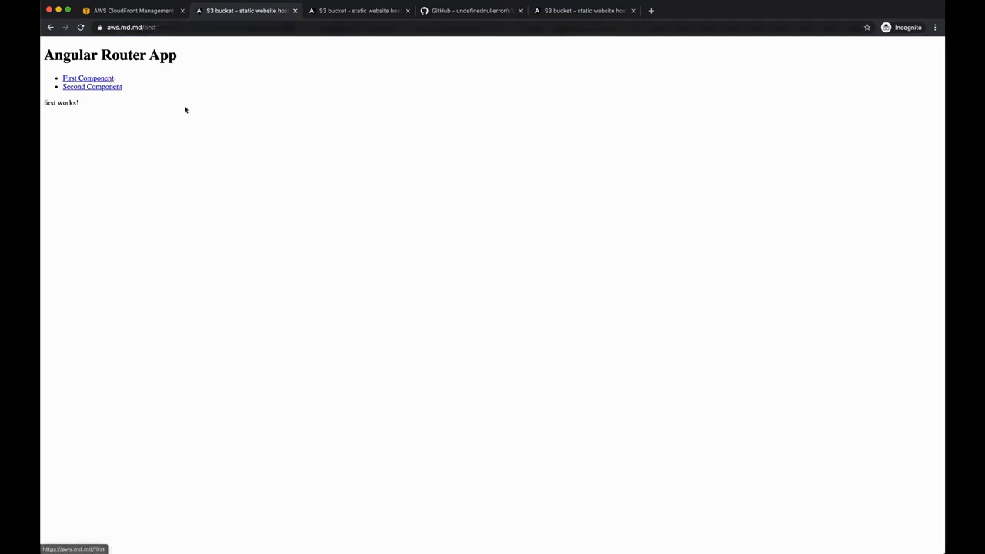